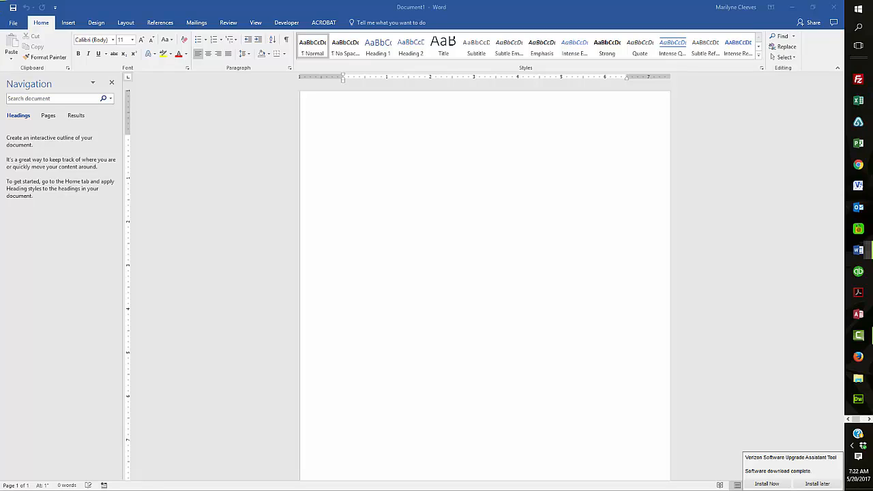
Step: Bring up the Extend 3-1 Donation Letter Modified sample solution document and maximize its window
left_click_drag(0, 51, 384, 19)
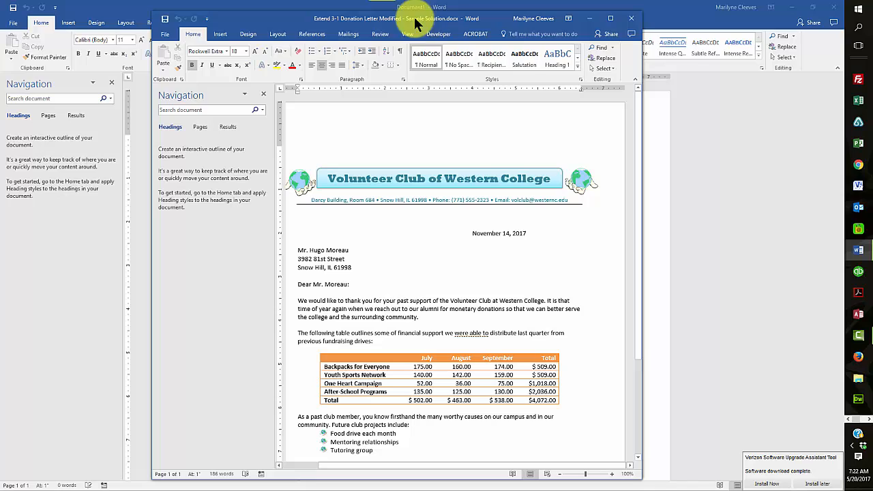
left_click(610, 18)
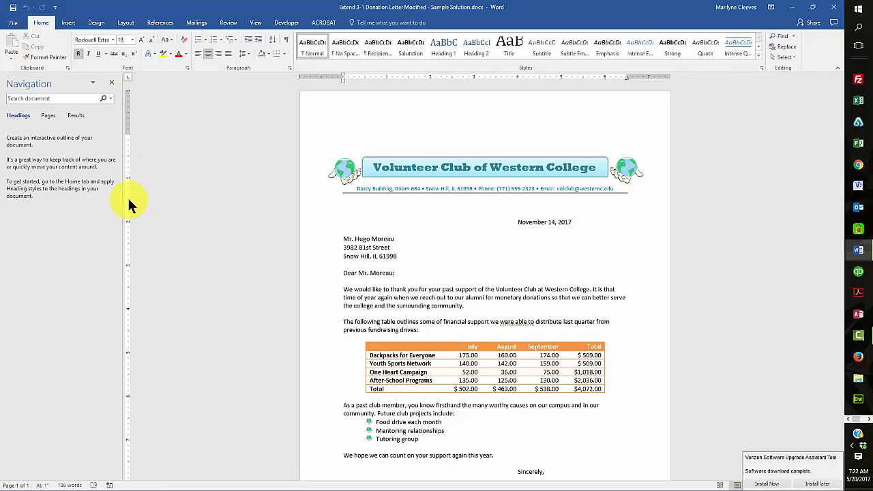
Step: Inspect the letter's date line and the page header area, and return to the letter body
left_click(517, 223)
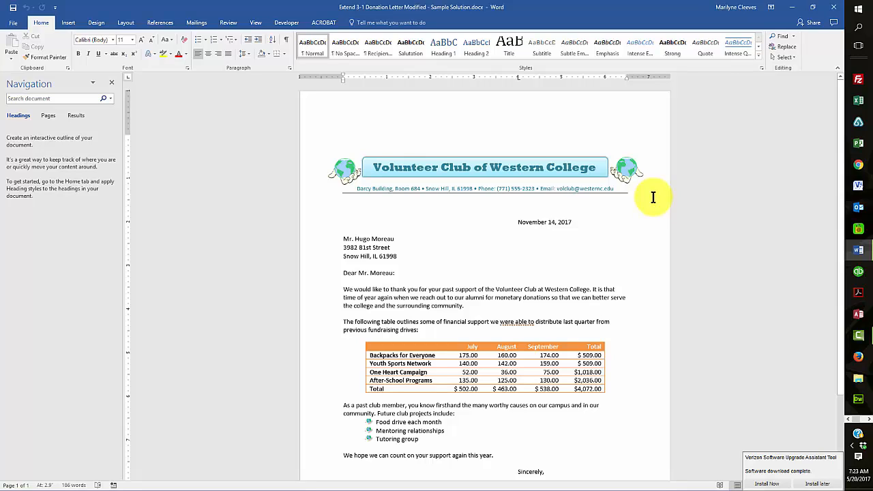
double_click(461, 115)
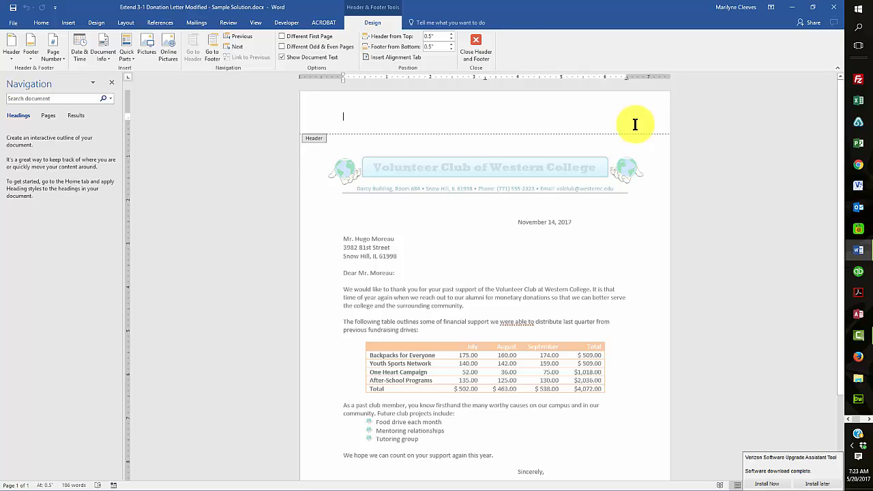
left_click(478, 37)
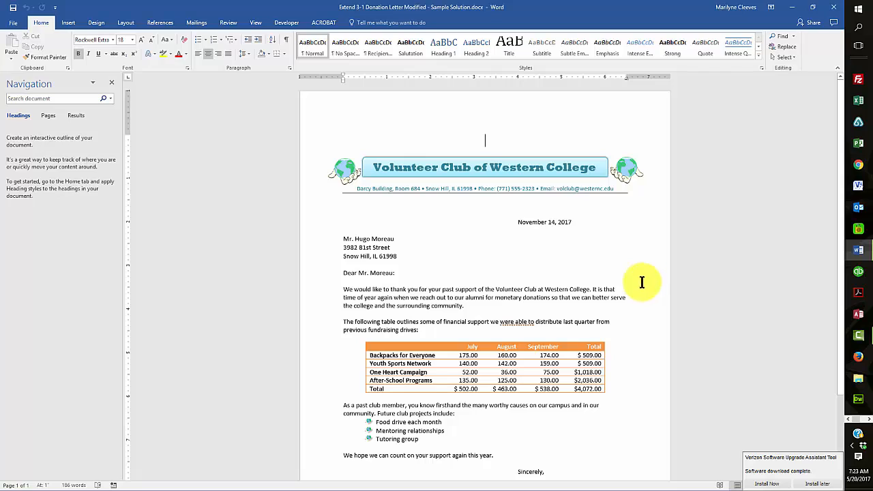
Step: Try to copy the Volunteer Club of Western College letterhead from the letter body
left_click_drag(318, 152, 500, 179)
right_click(498, 170)
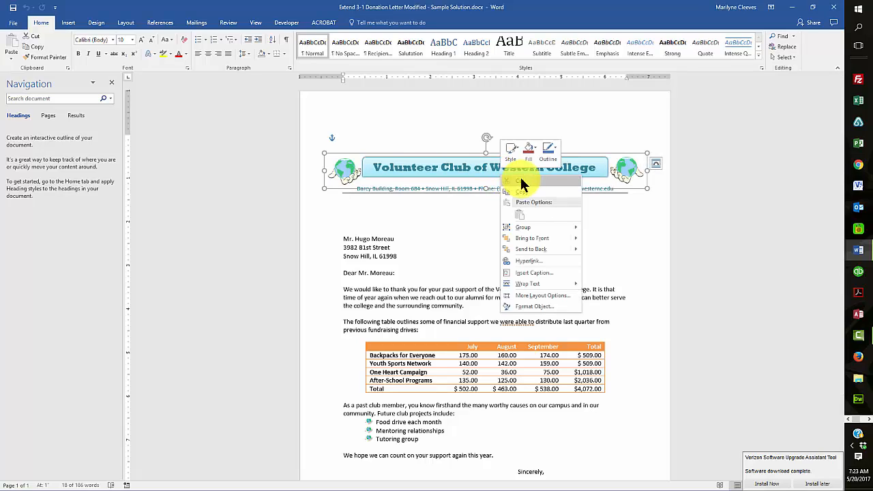
left_click(522, 192)
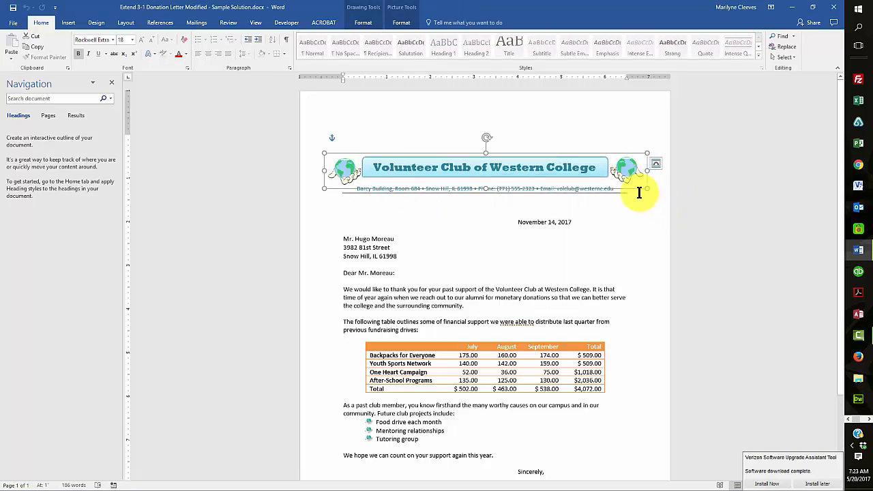
left_click_drag(589, 185, 507, 176)
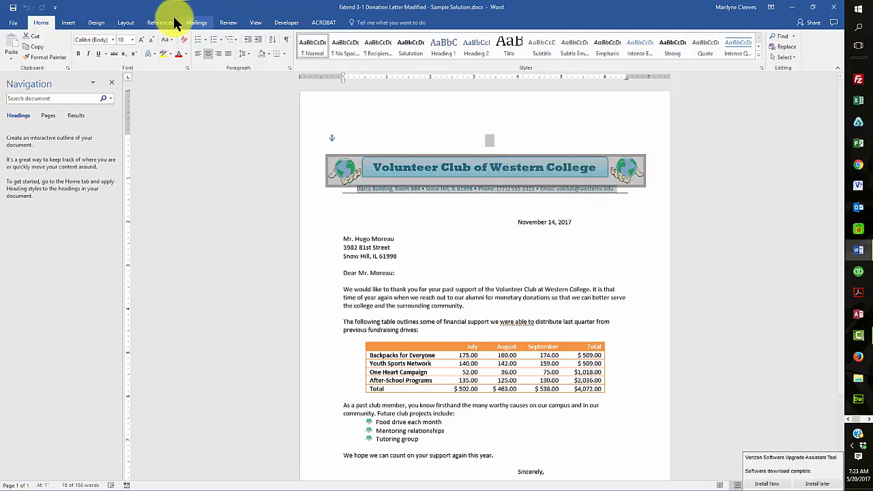
right_click(469, 167)
left_click(654, 205)
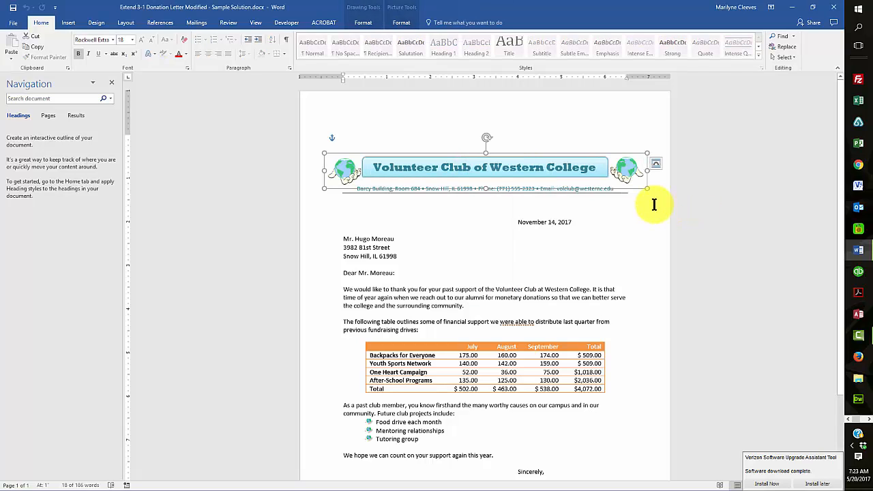
Step: Copy the letterhead banner together with its contact line and paste both into the page header
left_click(621, 193)
left_click_drag(621, 194, 446, 167)
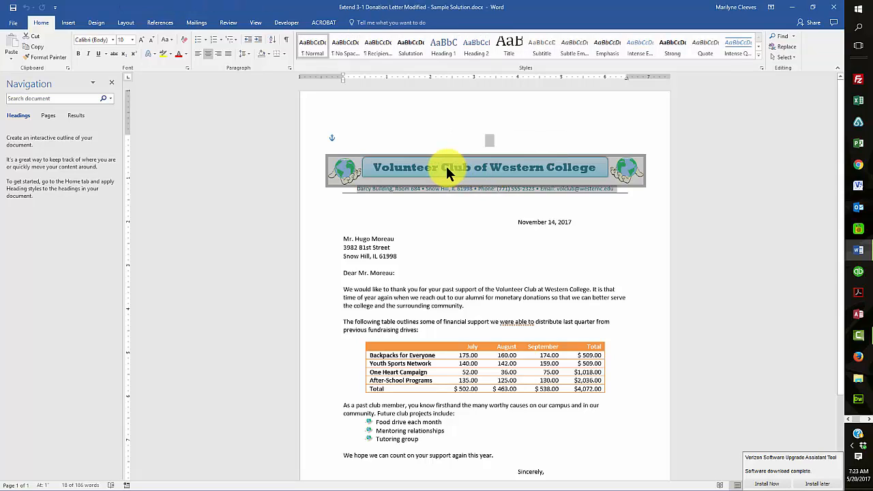
key("ctrl+c")
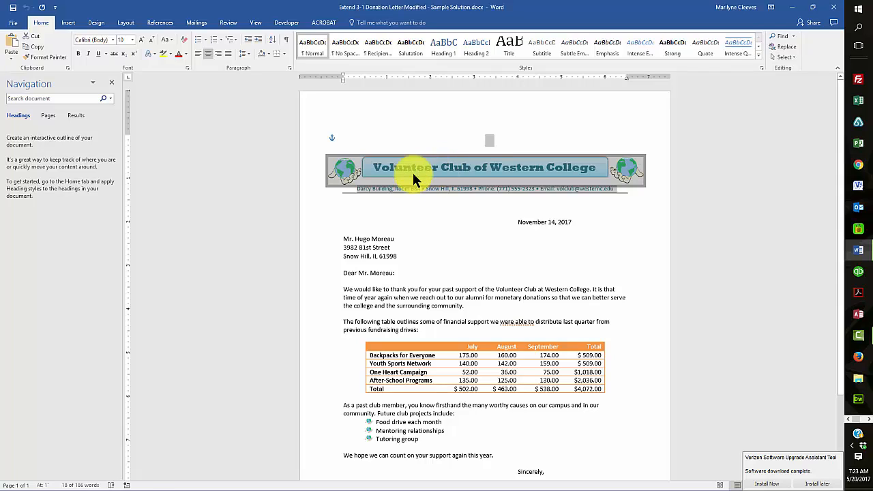
left_click(0, 472)
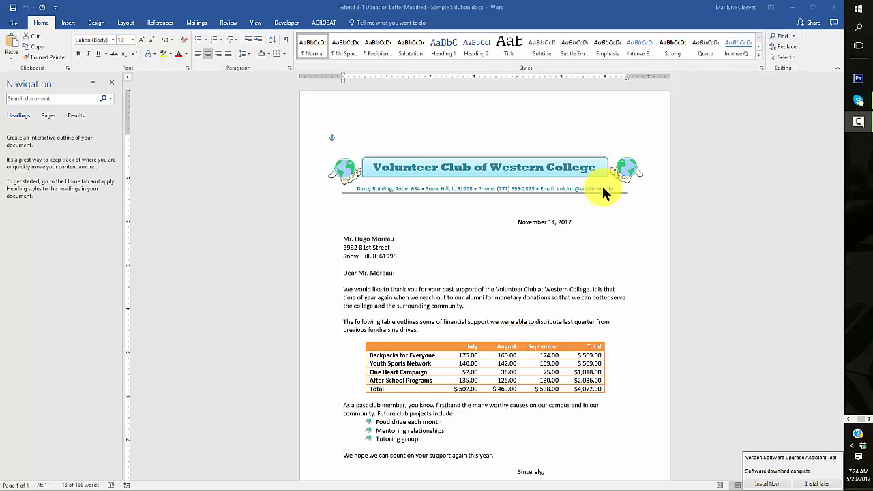
double_click(472, 109)
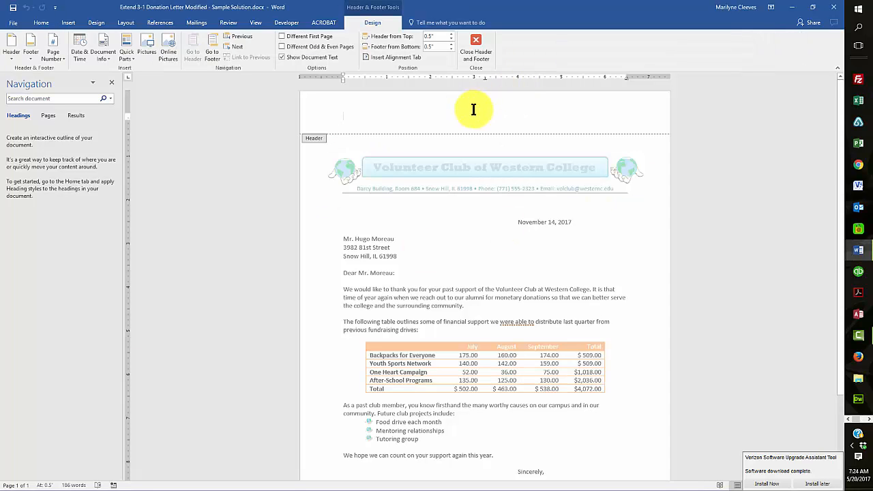
key("ctrl+v")
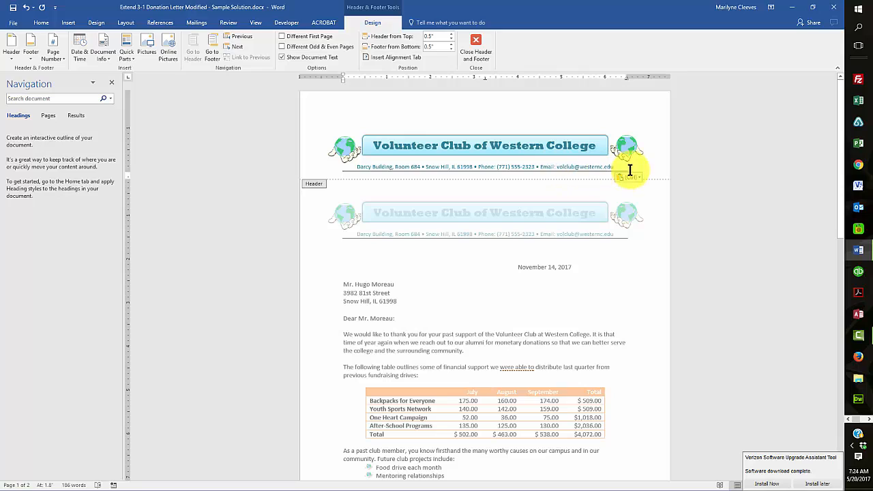
Step: Move the pasted letterhead banner up to near the top edge of the page, above the contact line
left_click(349, 157)
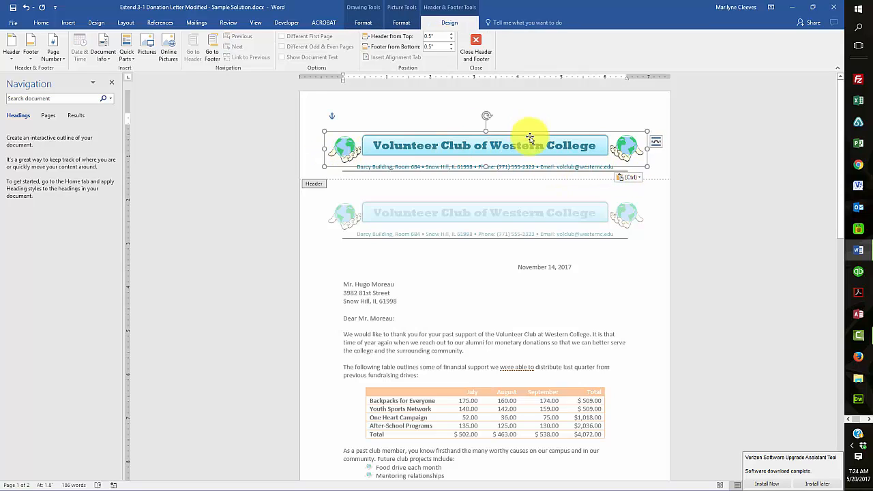
left_click_drag(527, 136, 529, 102)
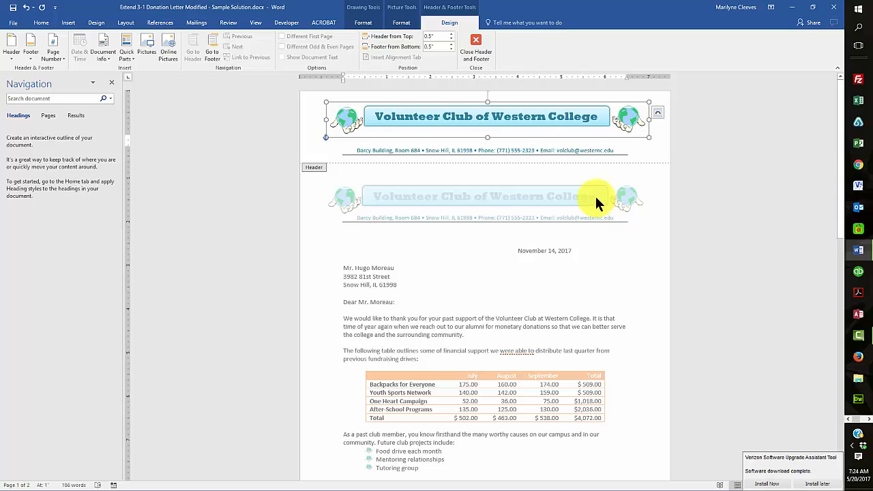
left_click(635, 148)
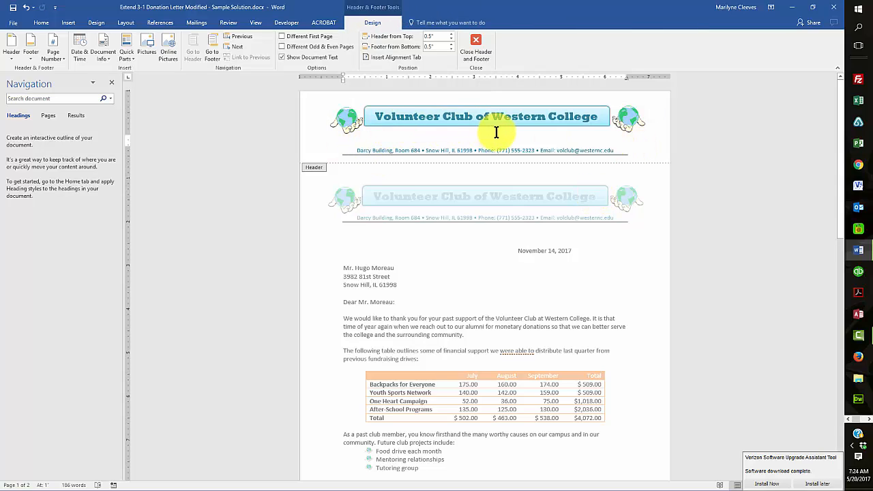
Step: Show the formatting marks and delete the blank paragraph above the contact line in the header
left_click(463, 141)
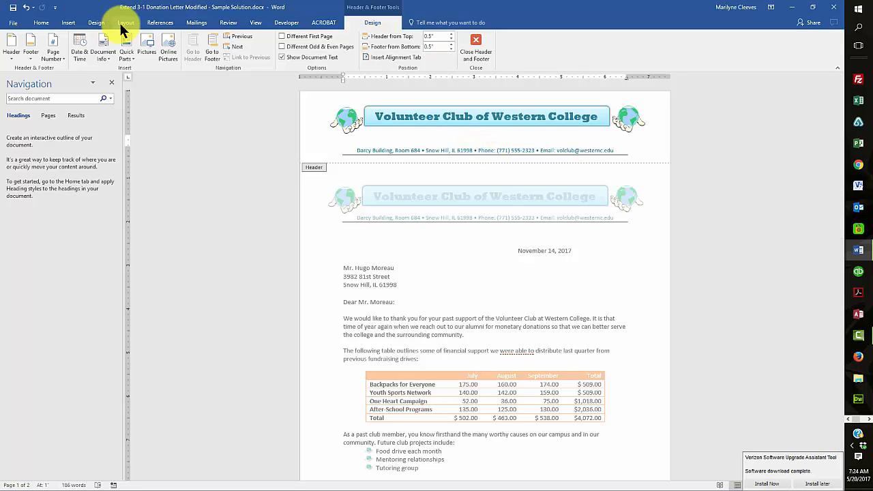
left_click(38, 22)
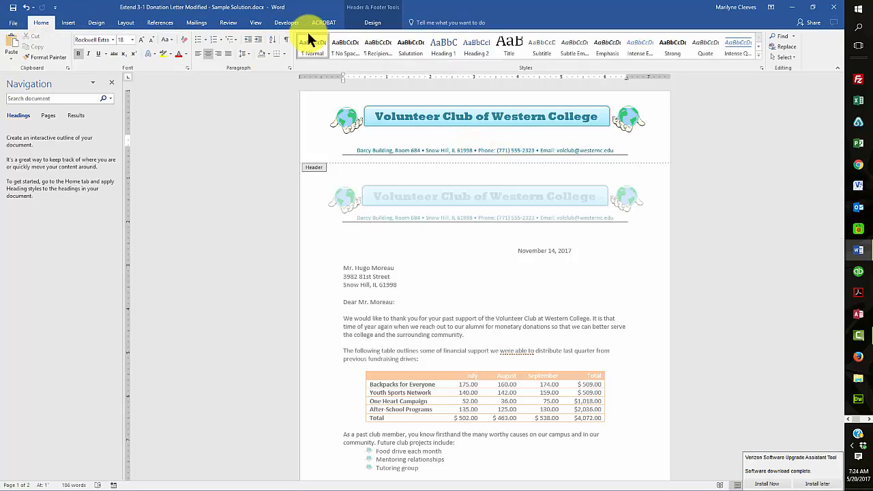
left_click(286, 40)
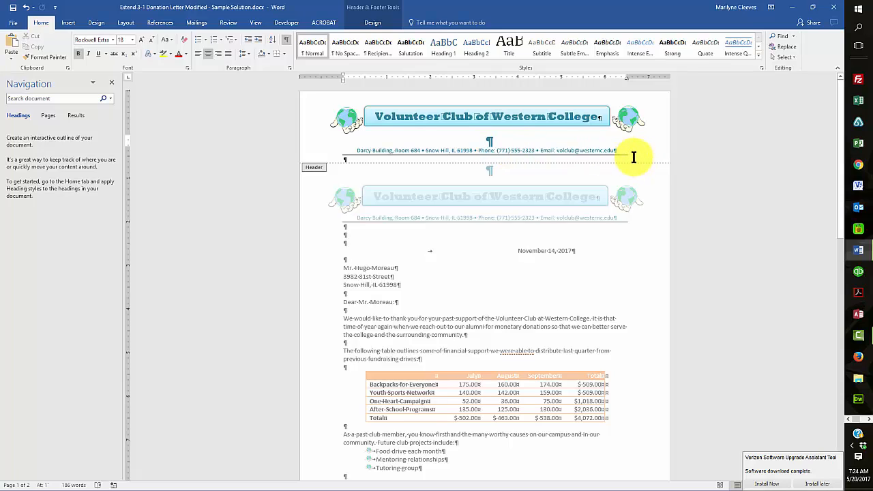
key("Delete")
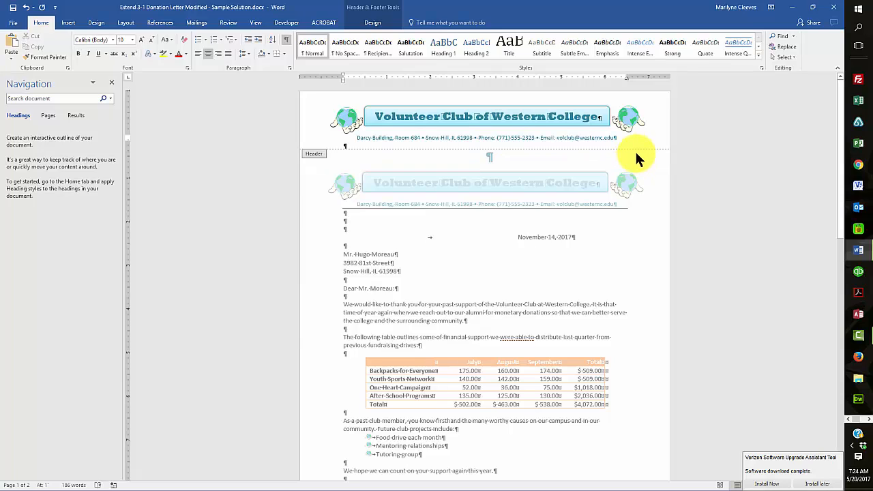
Step: Apply a bottom border beneath the header's contact line and close the header
left_click(614, 138)
left_click_drag(469, 142, 357, 136)
left_click(276, 54)
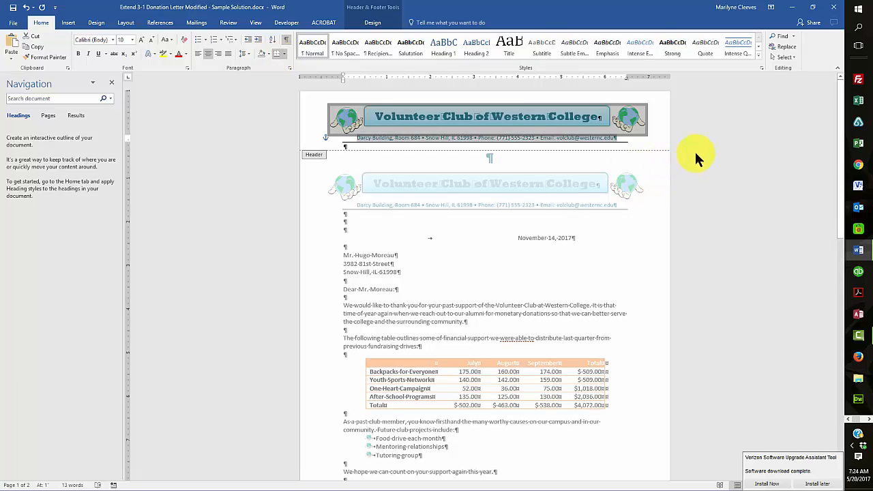
left_click(375, 21)
left_click(476, 47)
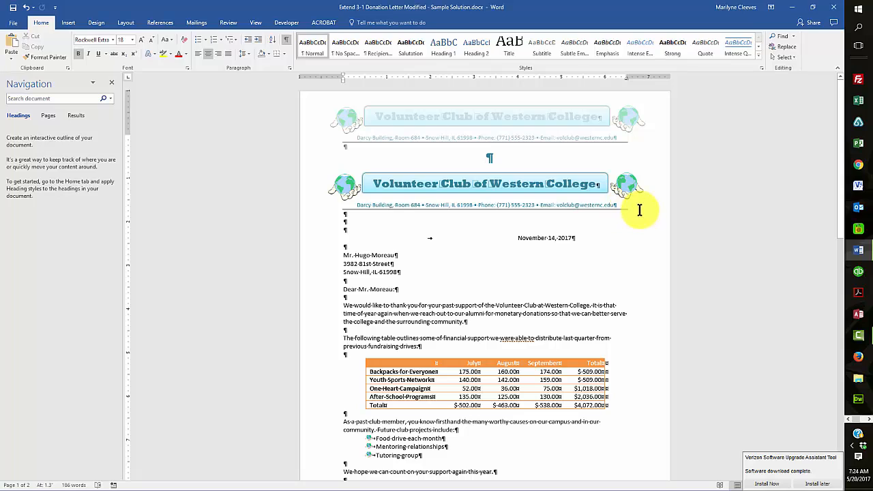
Step: Delete the original letterhead banner and contact line from the letter body
left_click(551, 189)
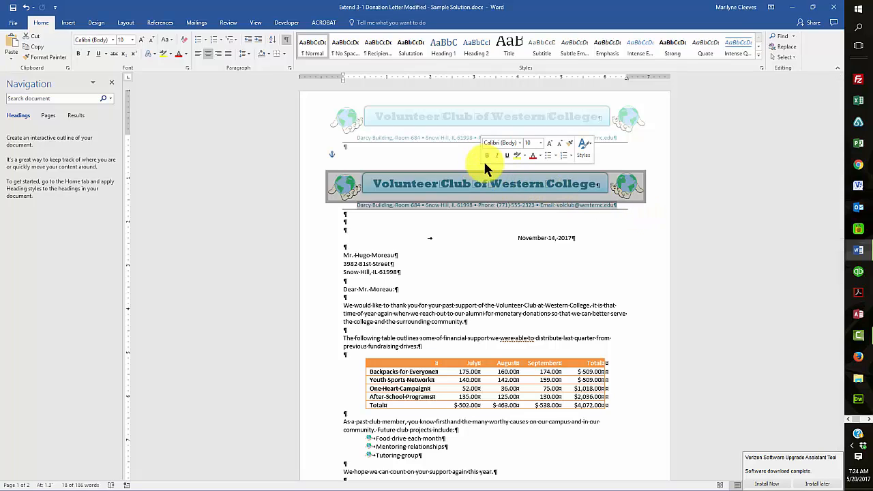
key("Delete")
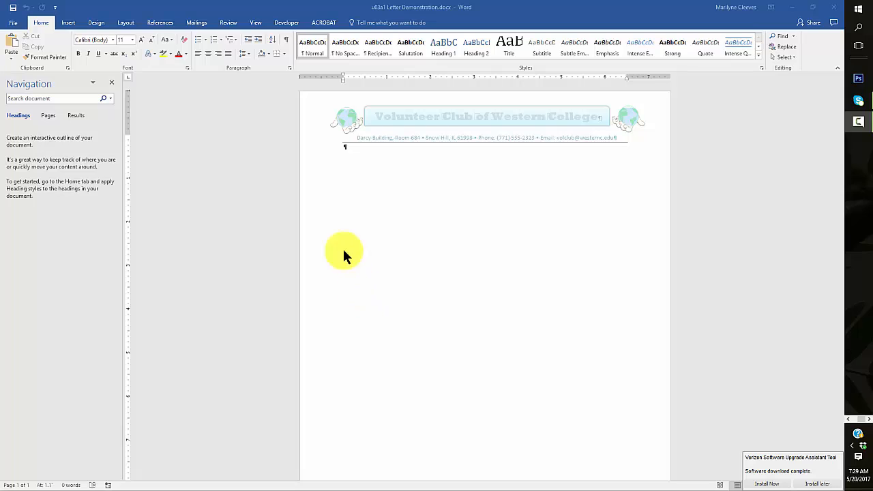
Step: Review the blank letter's paragraph and line spacing settings without changing them
left_click(248, 53)
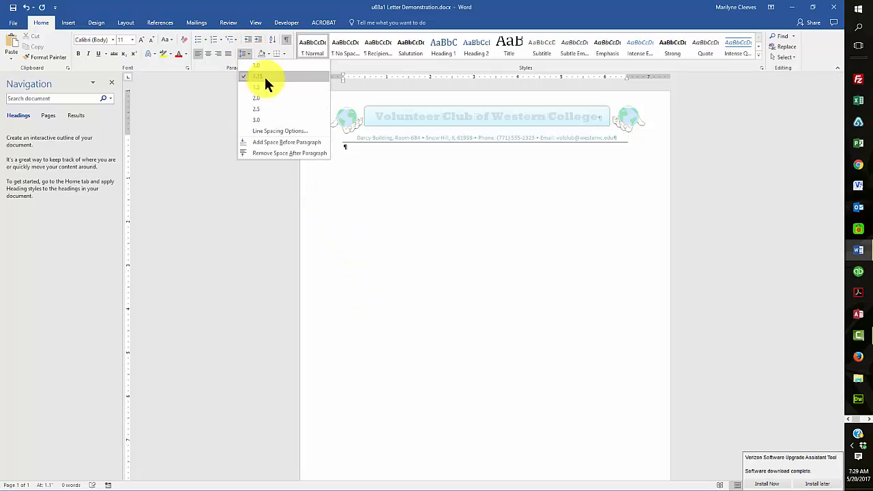
left_click(286, 131)
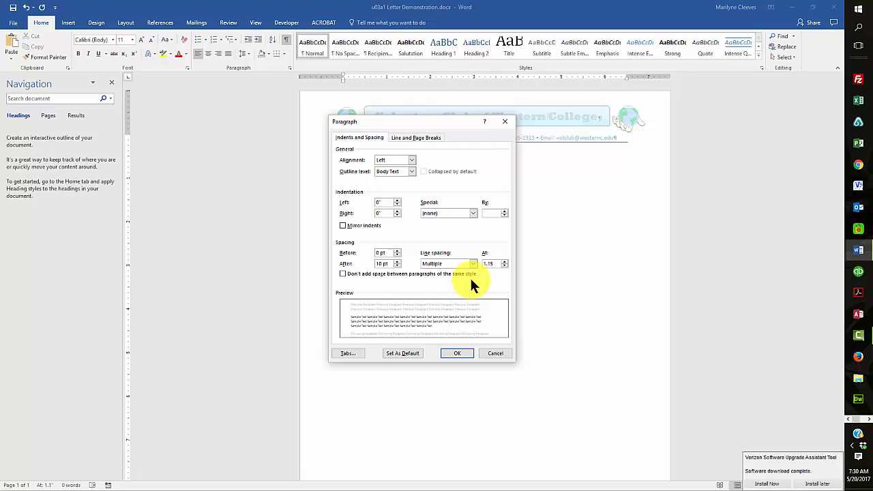
left_click(454, 352)
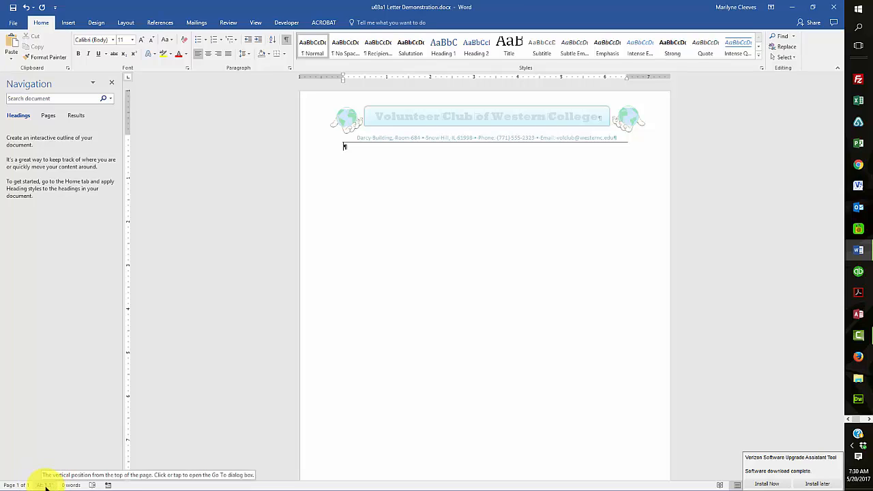
Step: Check the Vertical Page Position option in the status bar customization list
right_click(153, 485)
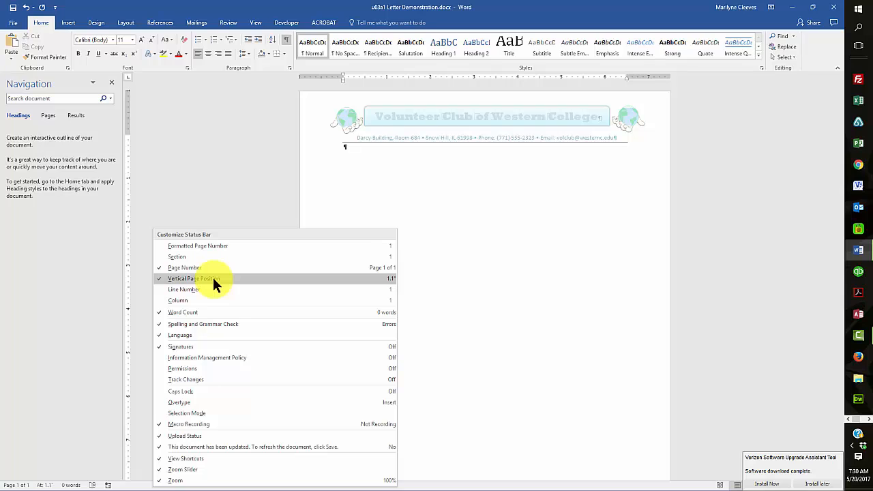
left_click(33, 440)
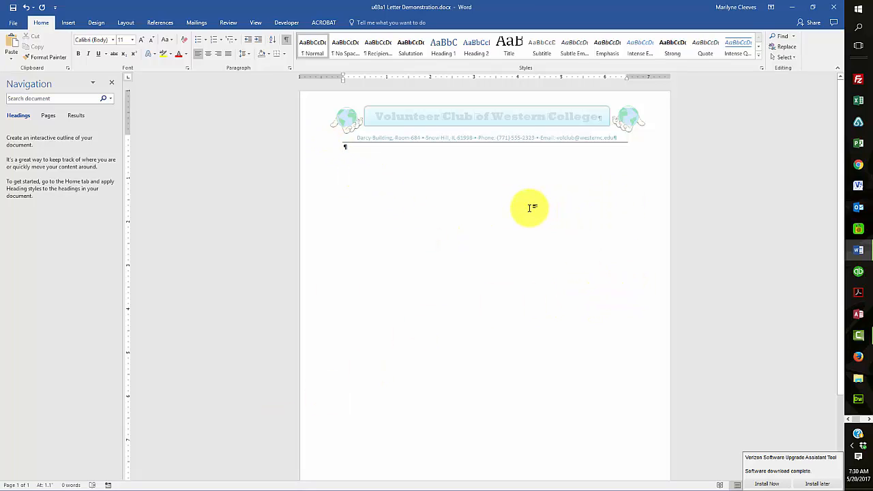
Step: Add three blank paragraphs below the letterhead to position the date line
key("Return")
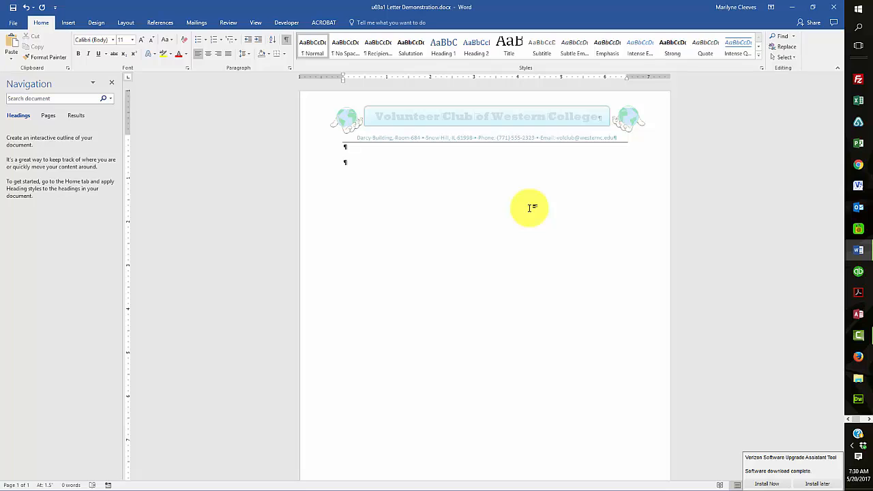
key("Return")
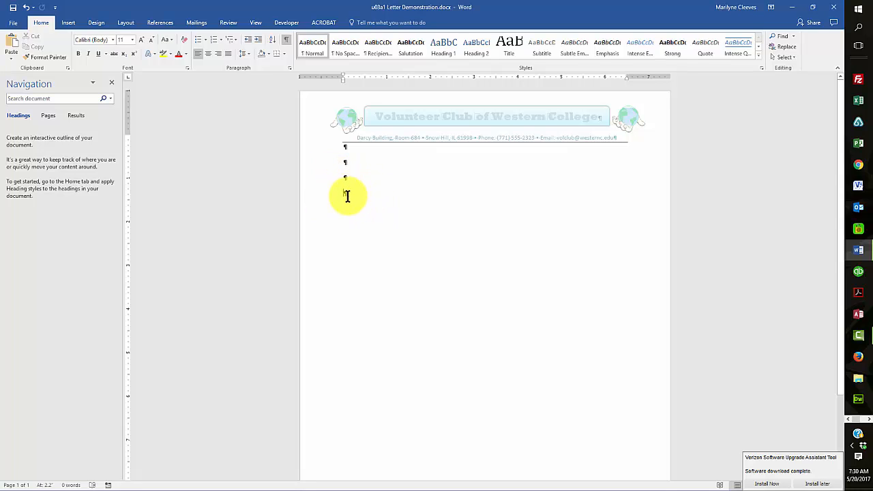
Step: Insert the current date in the "May 20, 2017" format on the last blank line, without automatic updating
left_click(68, 22)
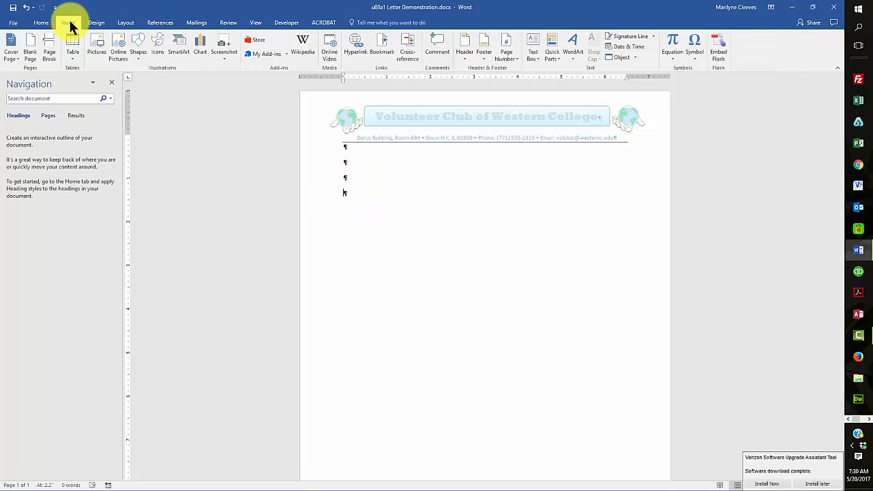
left_click(624, 46)
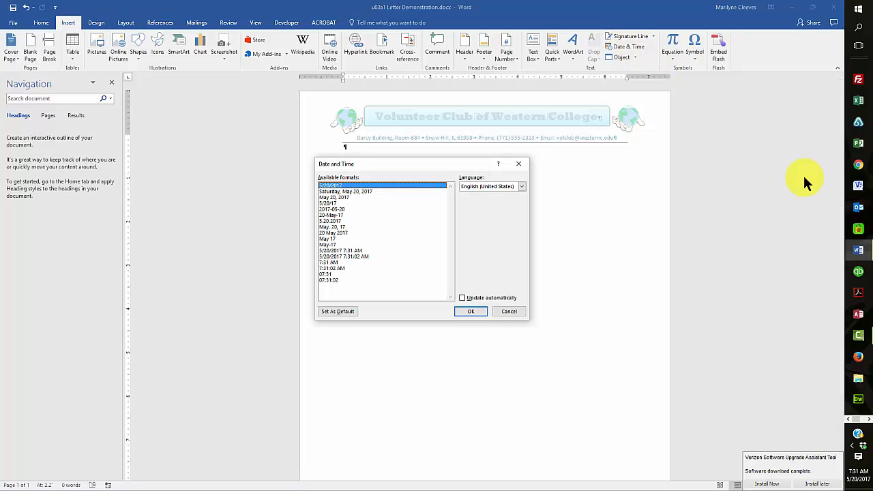
left_click(339, 198)
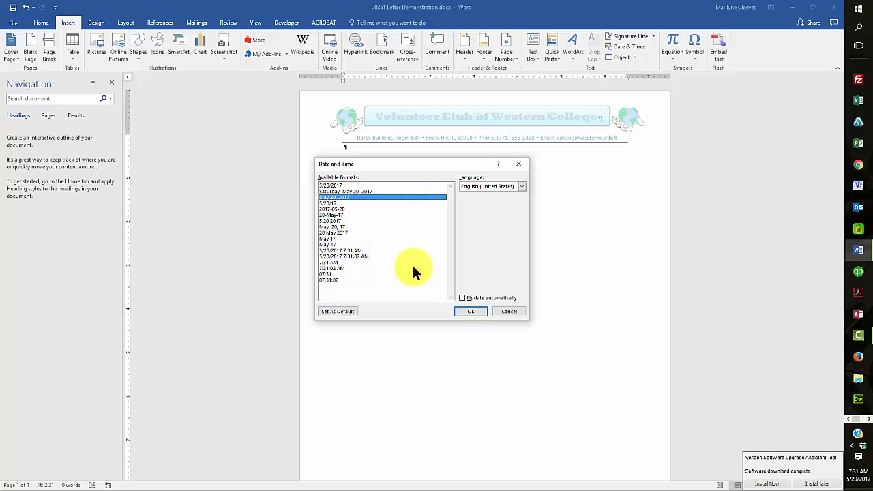
left_click(478, 315)
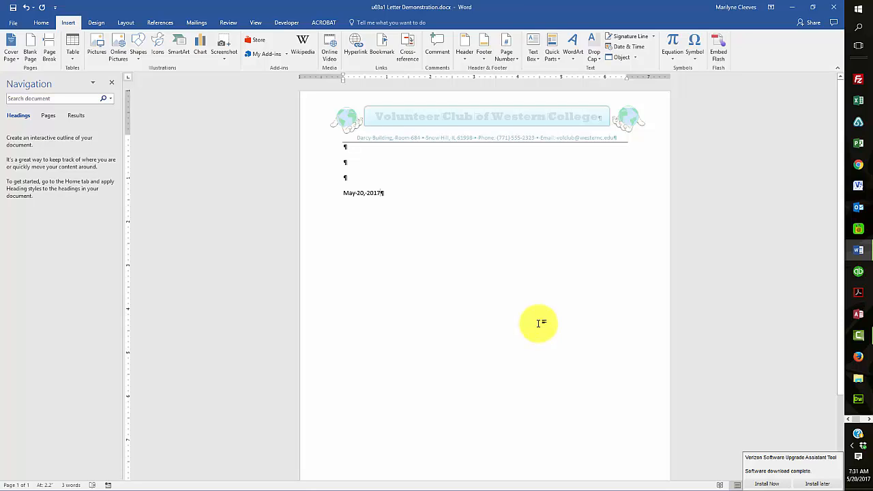
Step: Add two paragraphs below the date line and paste the recipient's name and mailing address into the second one
key("Return")
key("Return")
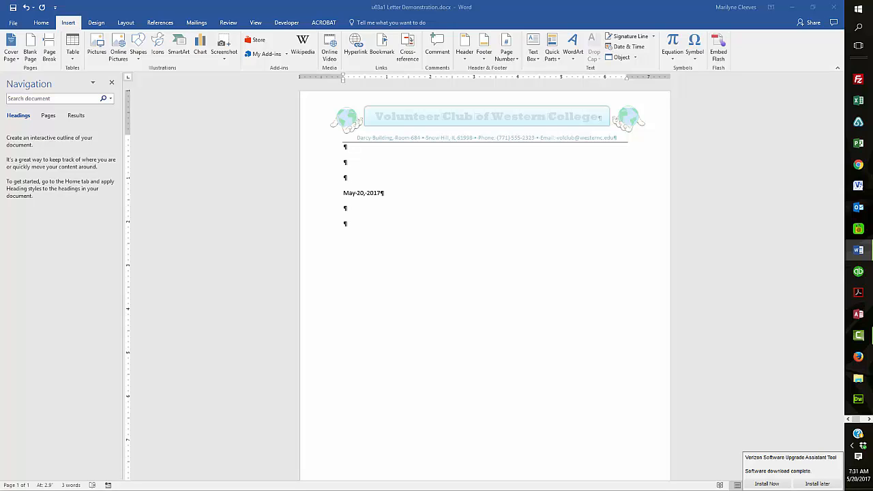
left_click(344, 227)
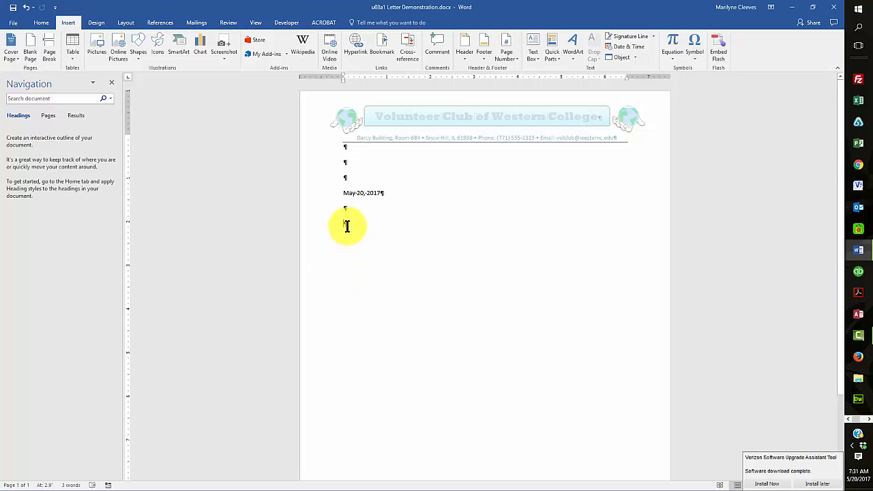
right_click(345, 226)
left_click(363, 266)
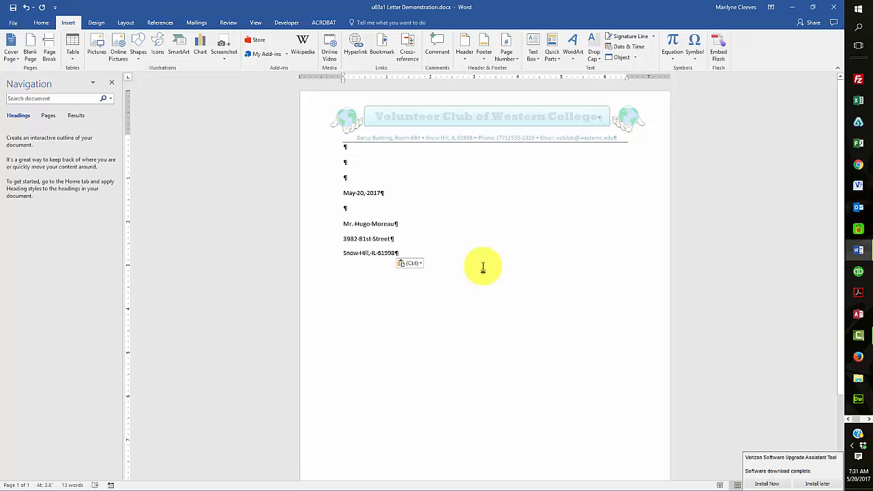
Step: Add a salutation line below the address reading "Dear" followed by the recipient's title and last name, then start a new paragraph
key("Return")
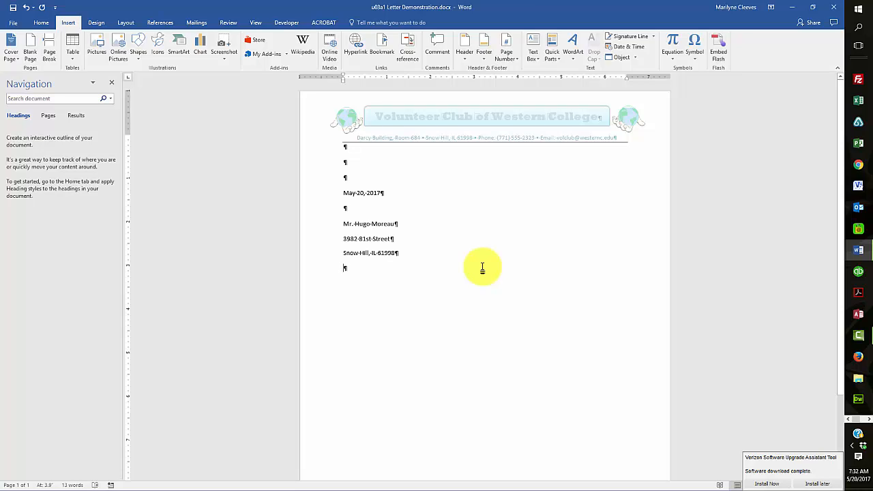
type("Dear ")
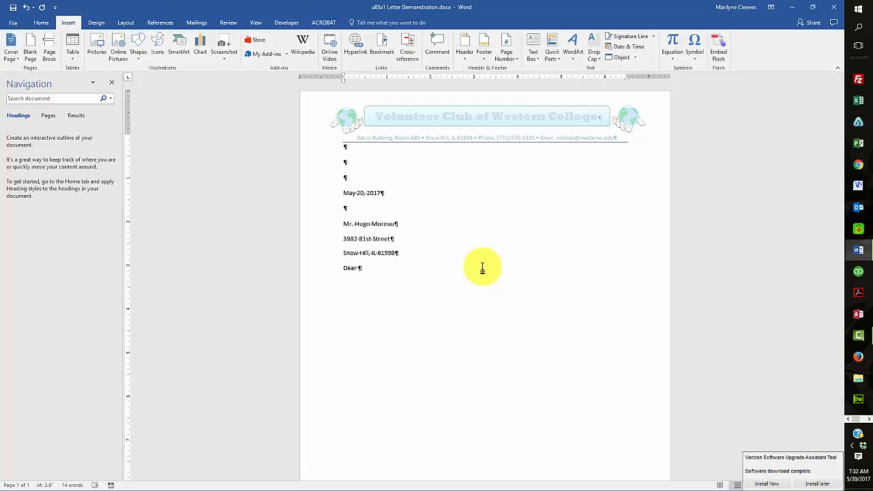
type("Mr. Moreau")
key("Return")
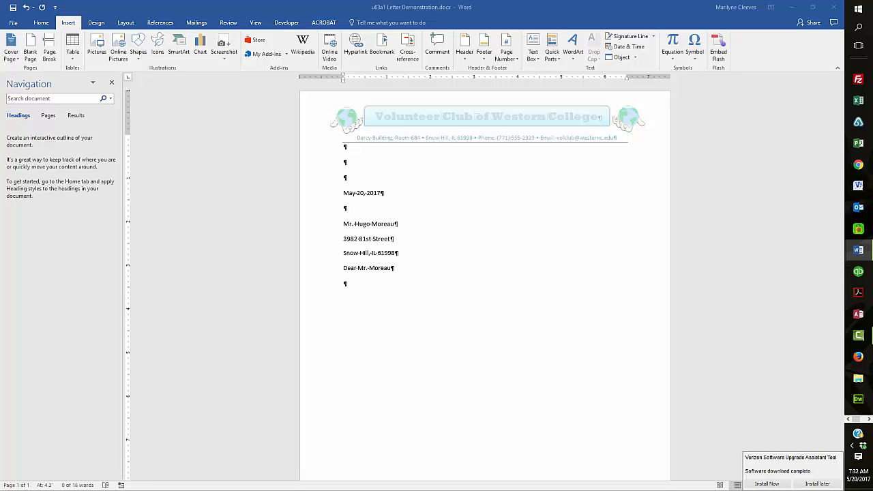
Step: Paste the letter's body below the salutation: the opening paragraphs, the financial support table, and the closing text with its bulleted projects
right_click(345, 283)
left_click(365, 325)
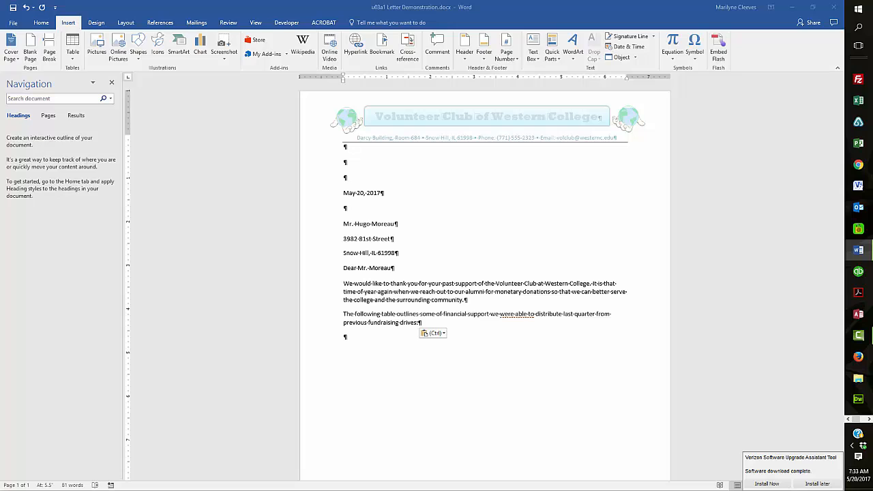
right_click(347, 339)
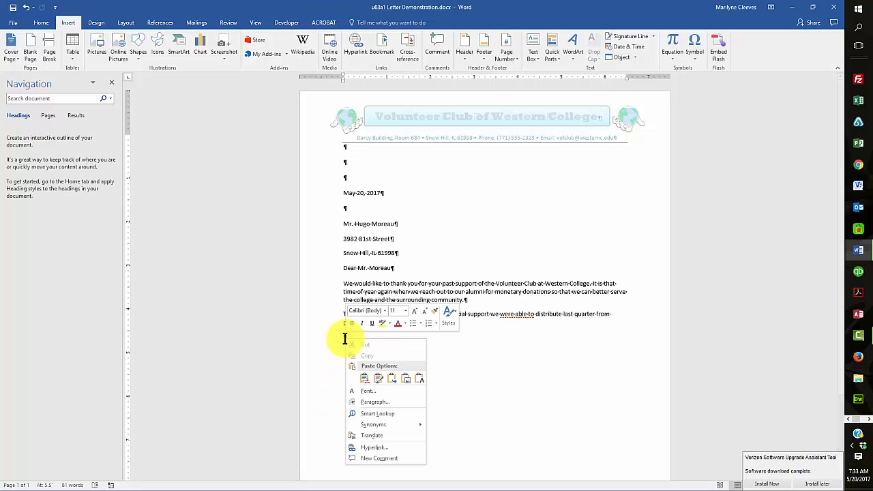
left_click(362, 377)
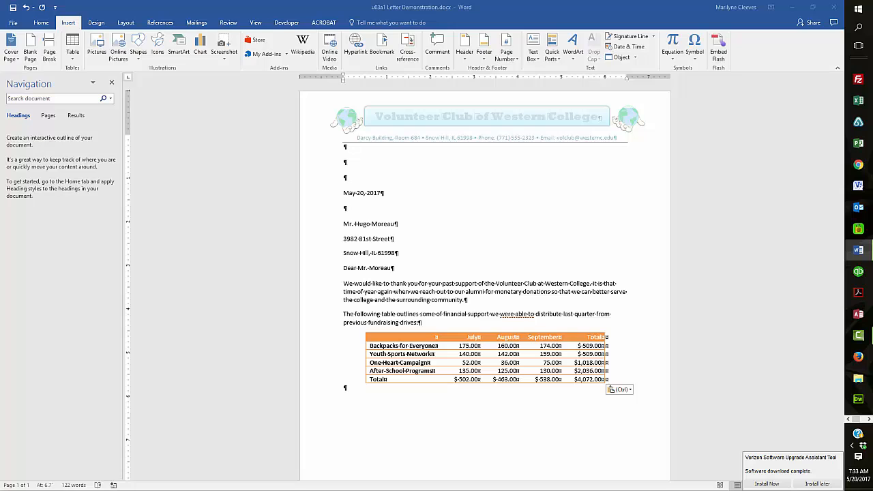
right_click(347, 391)
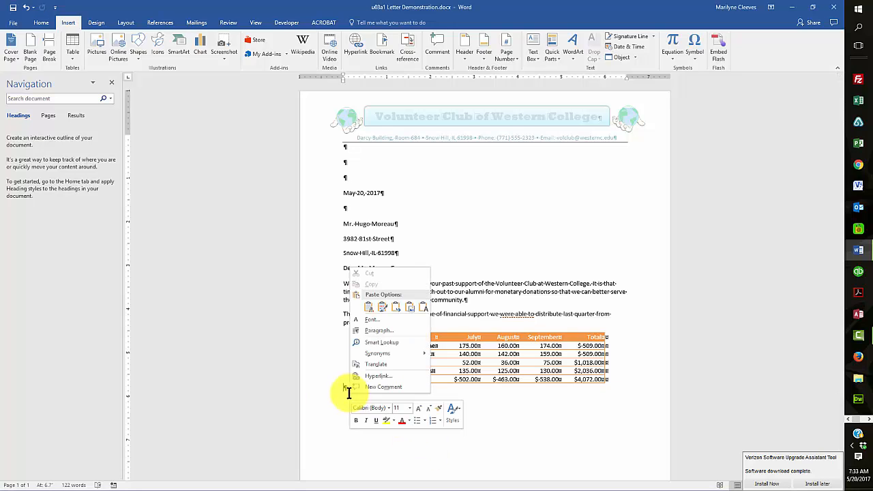
left_click(369, 307)
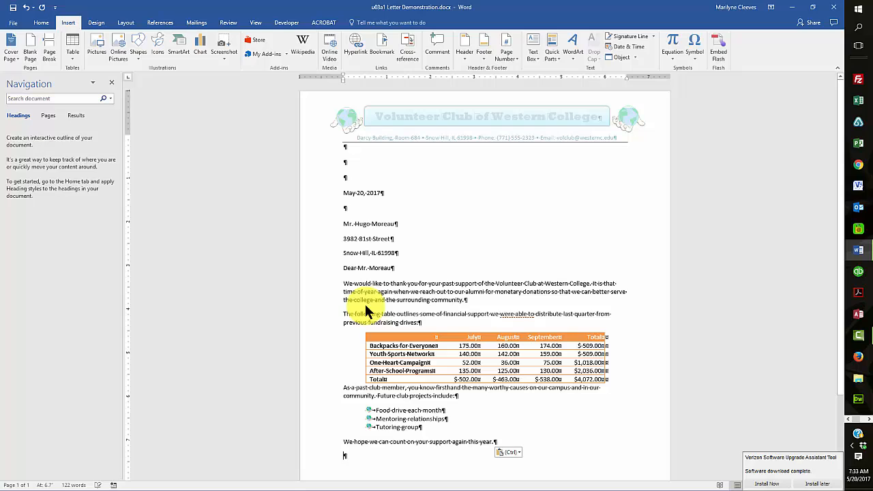
Step: Add space before the "As a past club member" paragraph below the table and hide the formatting marks
left_click(343, 387)
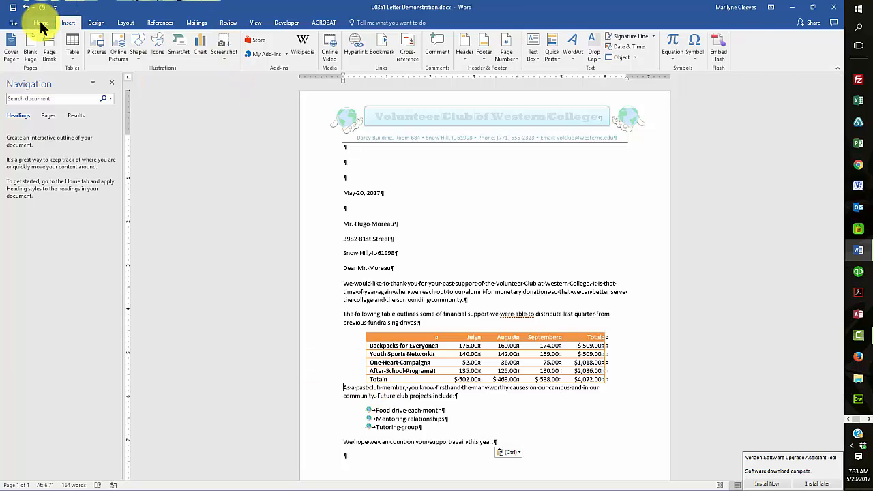
left_click(40, 23)
left_click(245, 53)
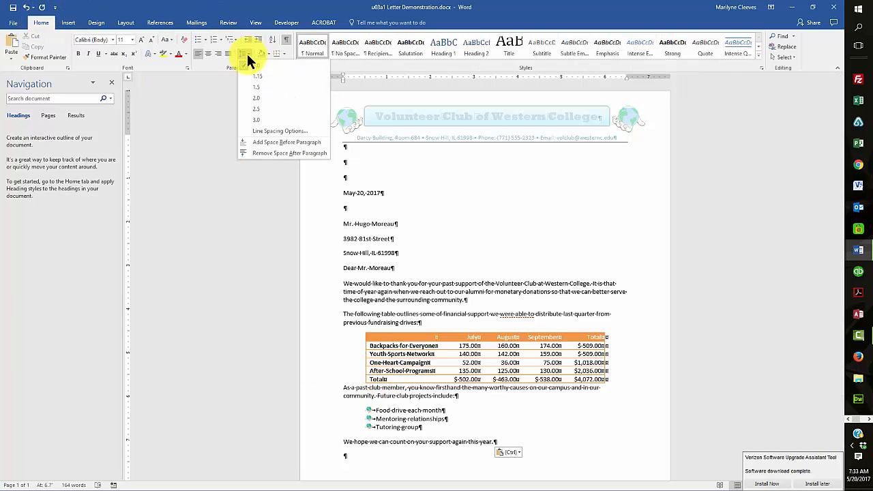
left_click(279, 142)
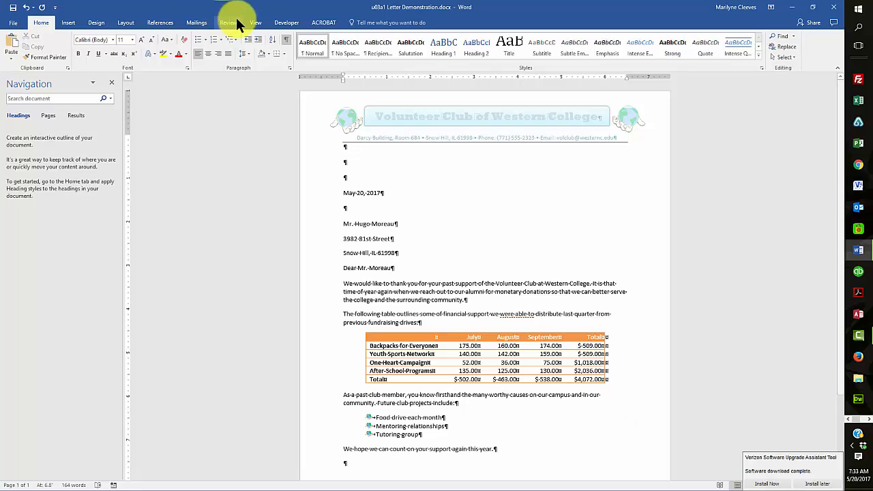
left_click(287, 39)
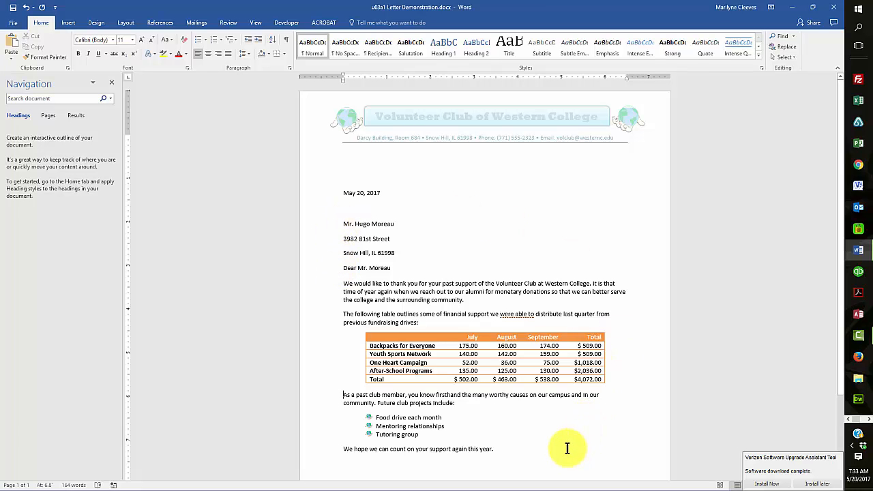
Step: Add the closing "Sincerely" after the last body sentence, with signature space, the sender's full name and the title "President"
scroll(552, 439, "down", 2)
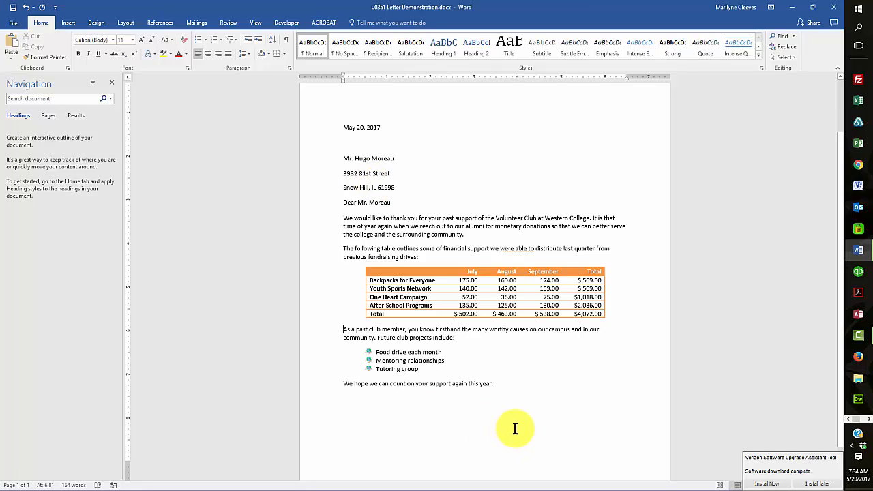
left_click(502, 384)
key("Return")
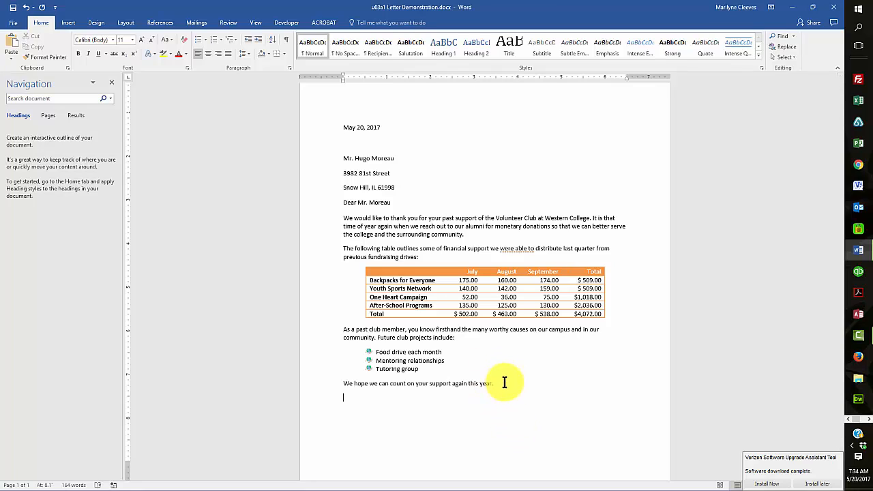
type("Sin")
type("cerely")
type("Riley")
type(" Clarke")
key("Return")
type("President")
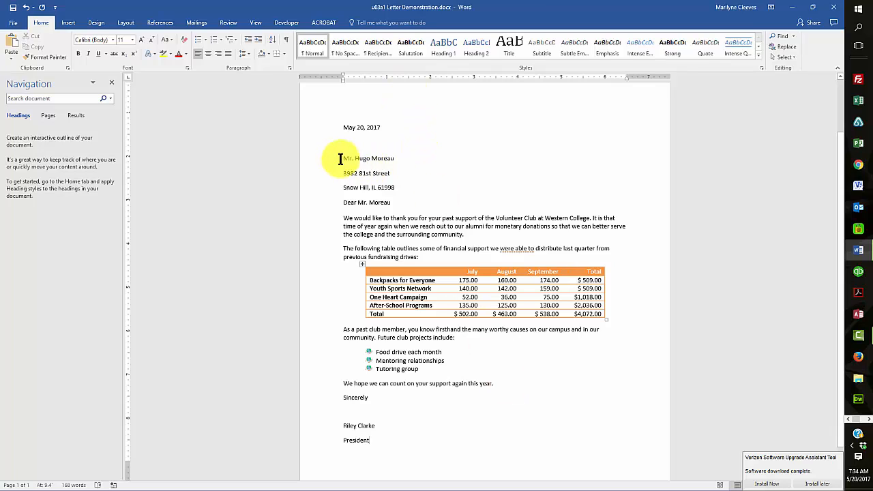
Step: Remove the paragraph spacing after the recipient's name and street lines to tighten the address block
left_click_drag(378, 175, 377, 171)
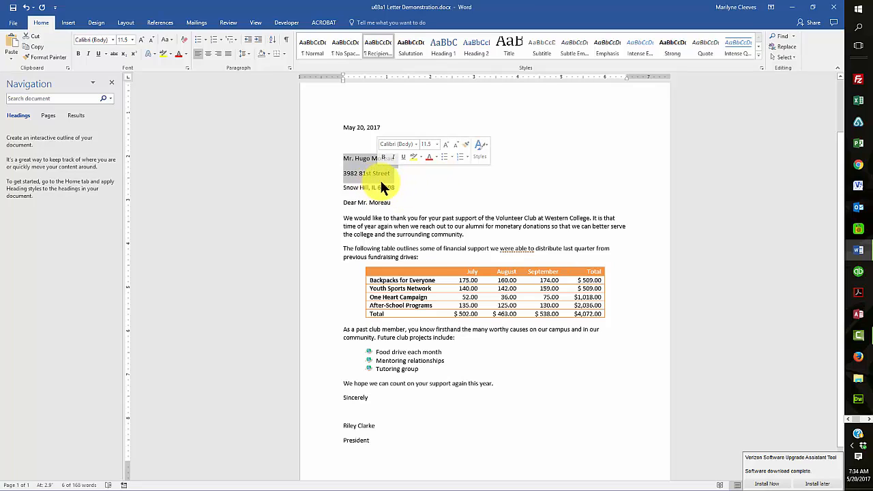
left_click(250, 51)
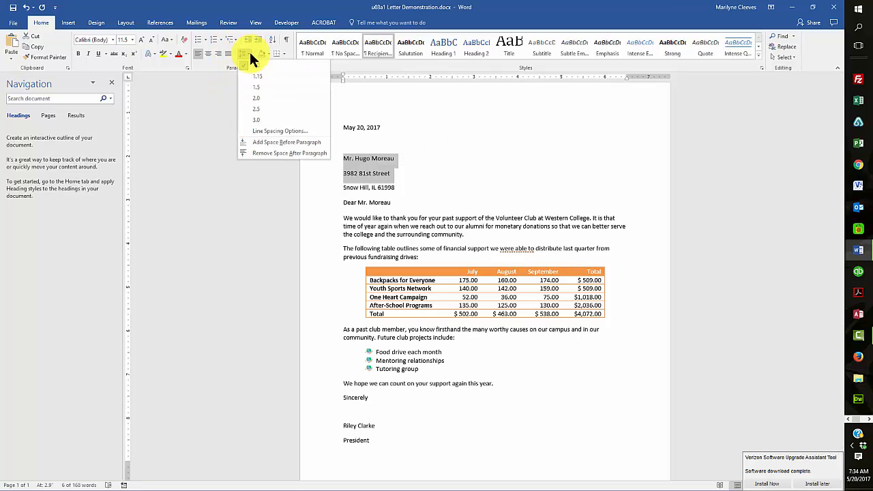
left_click(265, 153)
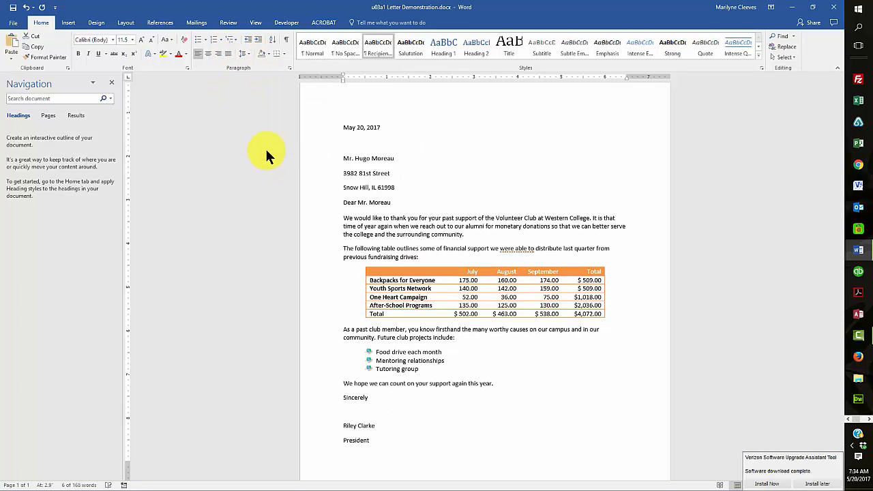
Step: Remove the paragraph spacing after the sender's name line in the signature block
left_click(358, 413)
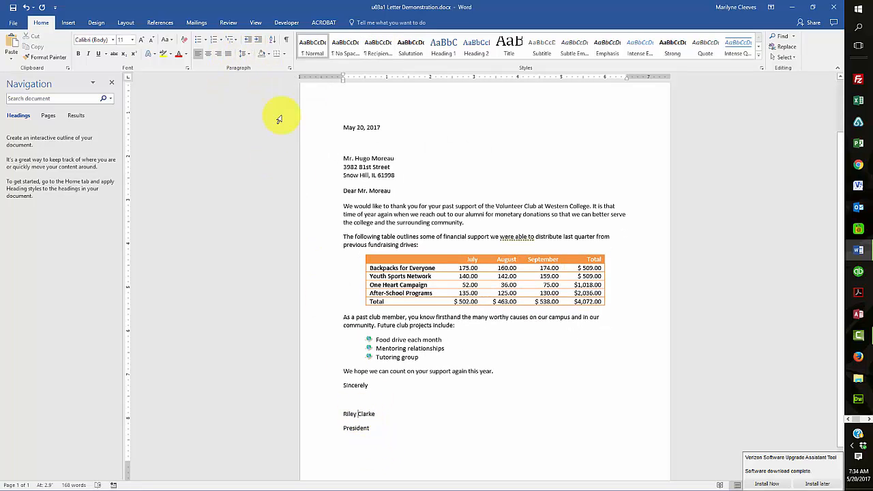
left_click(248, 50)
left_click(264, 151)
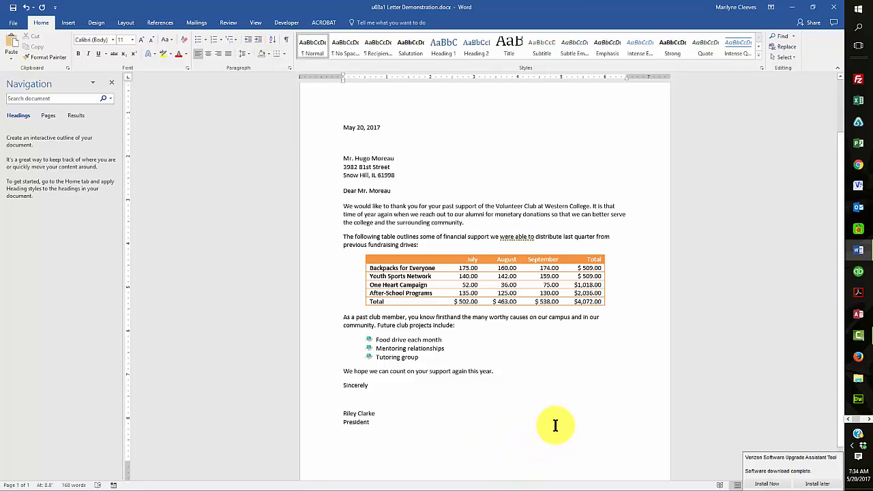
Step: Review the block style letter's layout from the letterhead down to the signature block
scroll(580, 426, "up", 2)
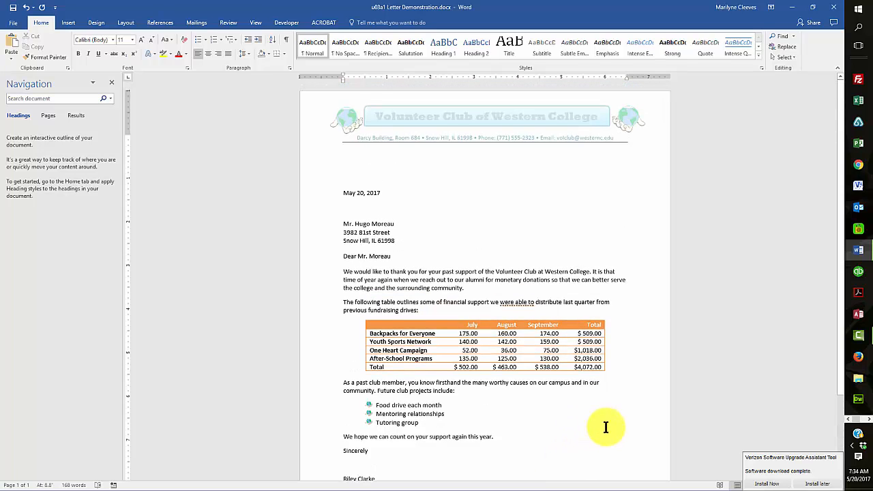
scroll(606, 427, "down", 1)
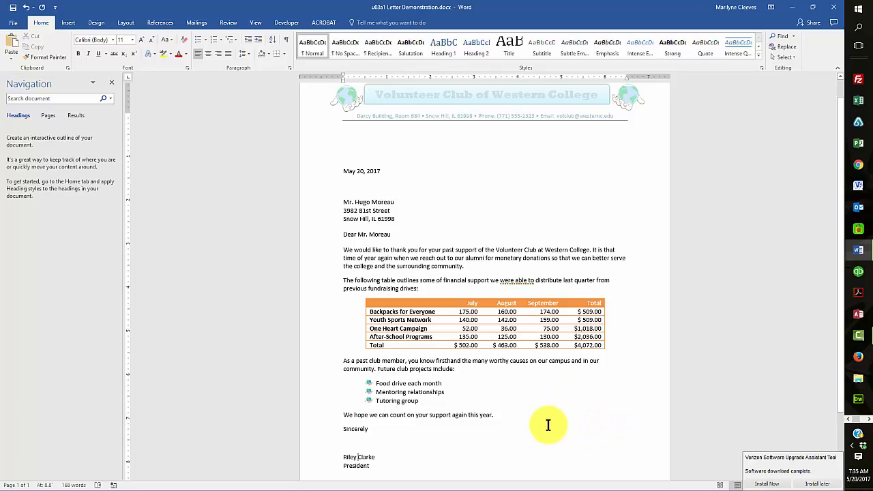
scroll(563, 418, "down", 2)
scroll(564, 418, "down", 2)
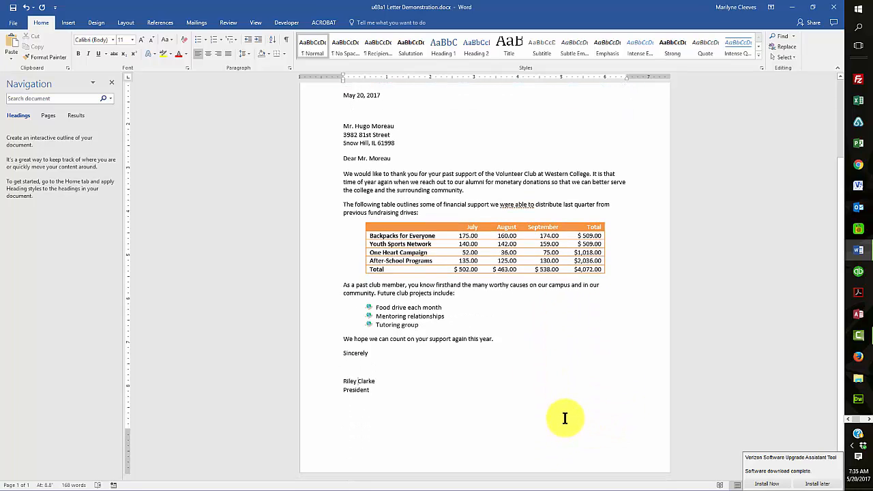
scroll(563, 418, "up", 5)
scroll(594, 440, "down", 1)
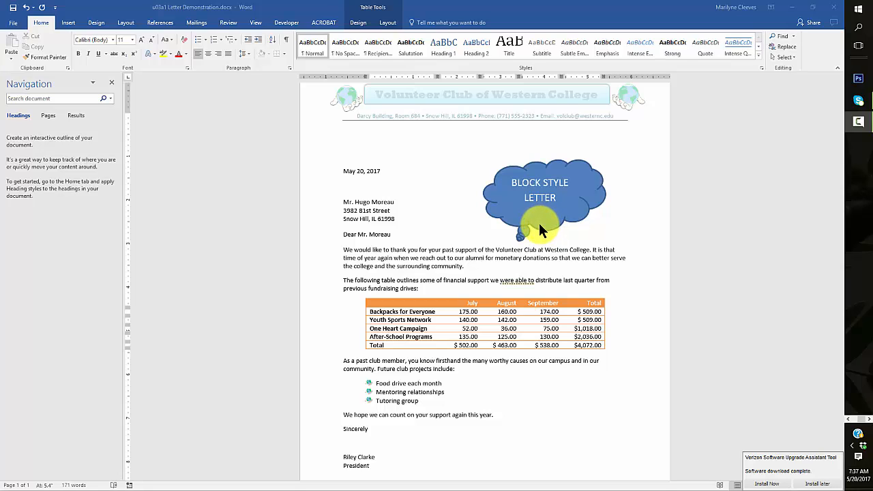
scroll(618, 271, "up", 1)
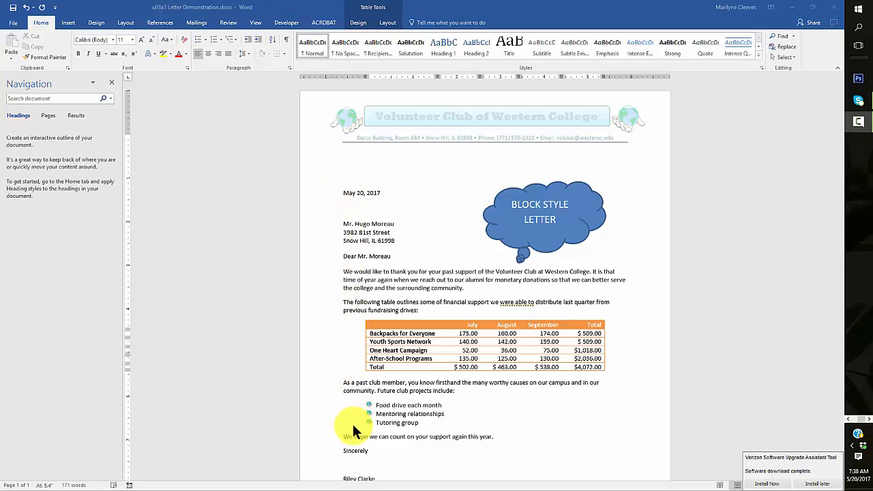
scroll(349, 481, "down", 2)
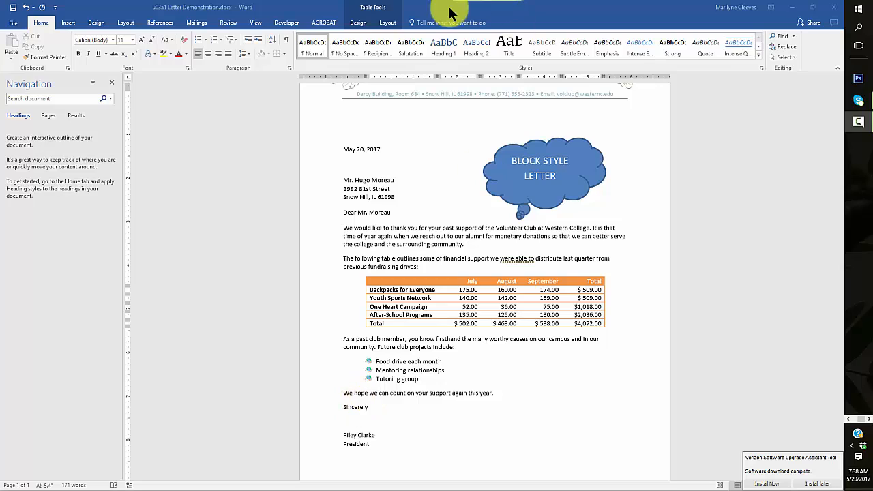
Step: Switch to the open Document4 window containing the other version of the letter
left_click(258, 21)
left_click(257, 23)
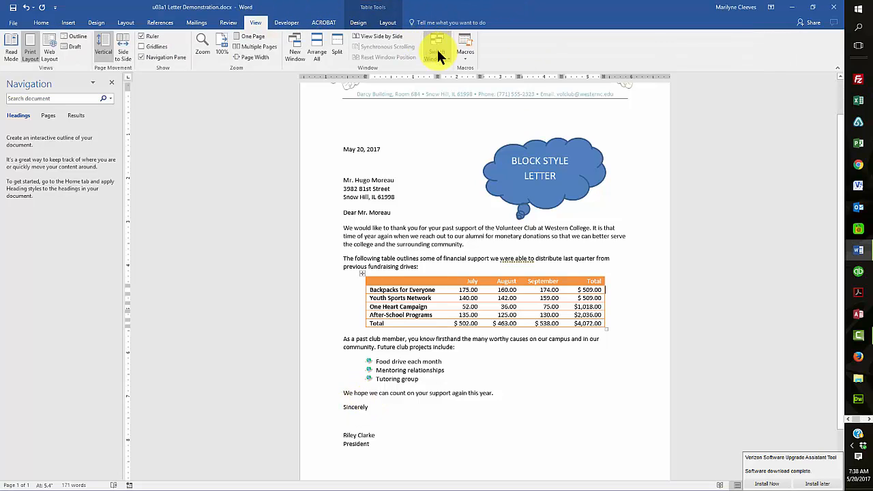
left_click(437, 48)
left_click(462, 101)
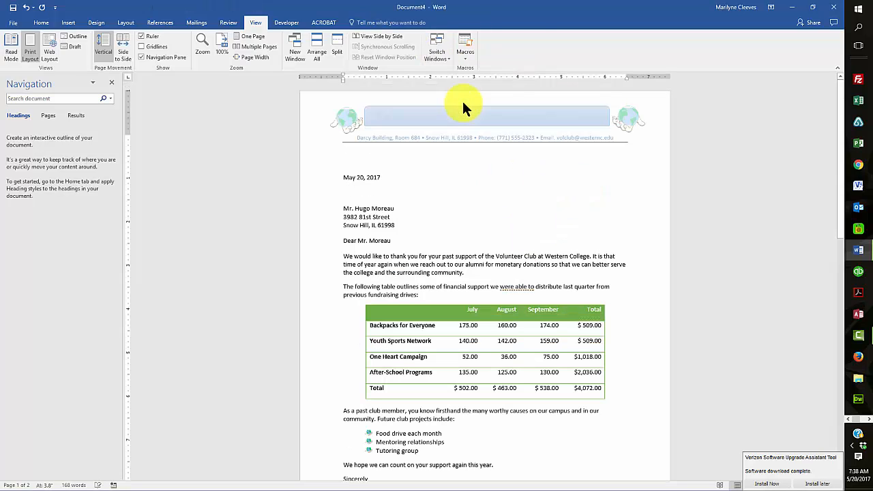
Step: Look through the other open windows, Document1 and Document2, and return to the letter in Document4
left_click(434, 43)
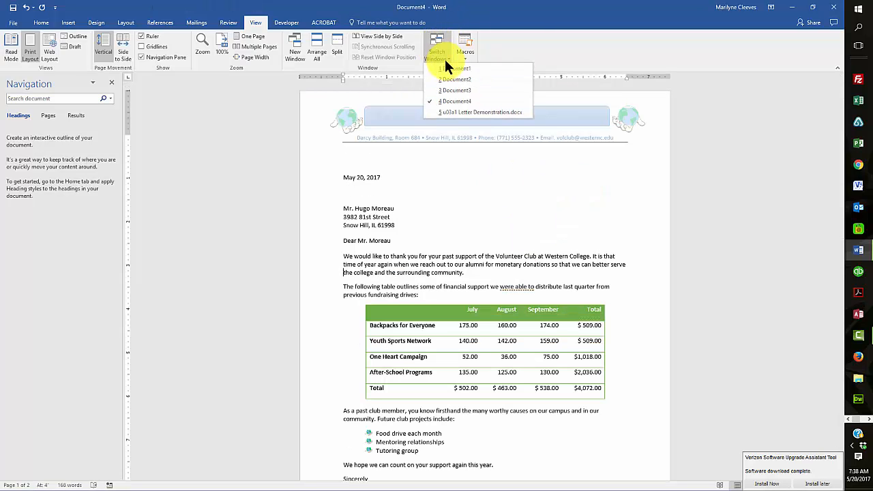
left_click(442, 64)
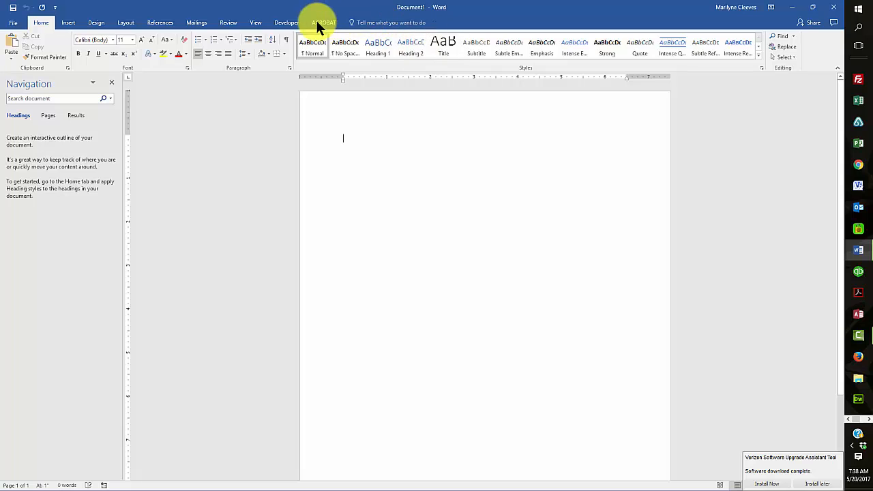
left_click(255, 22)
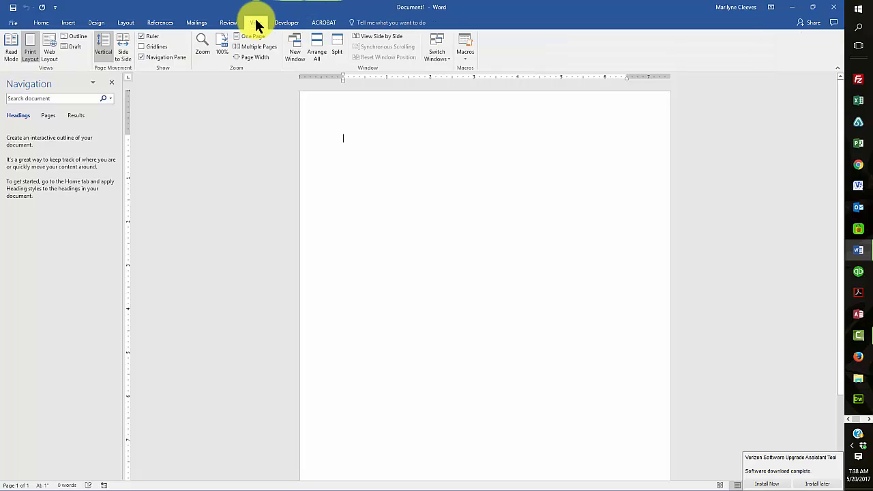
left_click(441, 50)
left_click(445, 79)
left_click(437, 49)
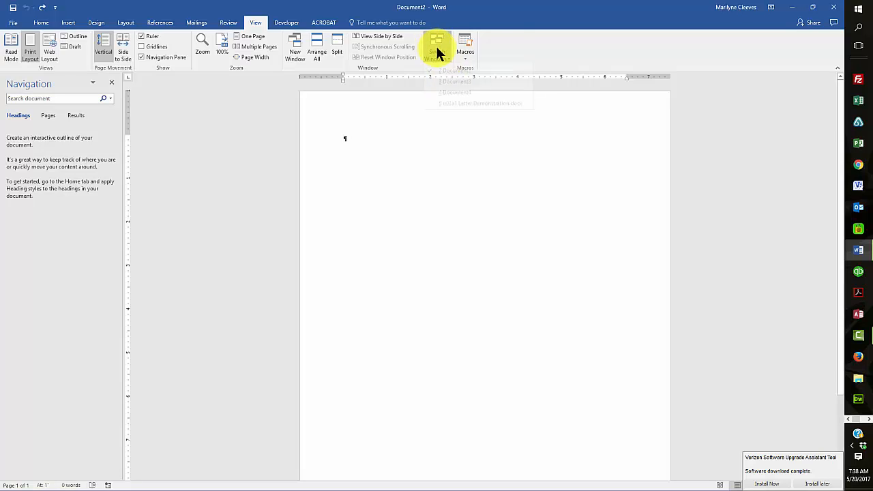
left_click(447, 84)
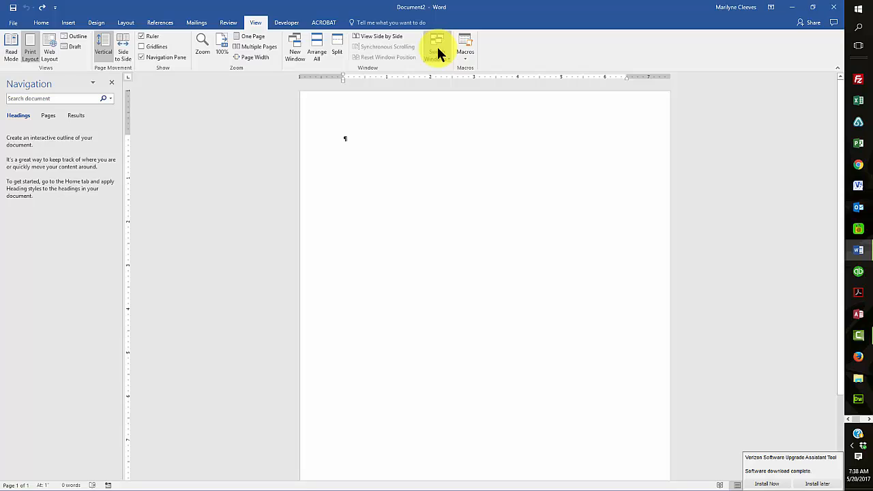
left_click(438, 47)
left_click(449, 91)
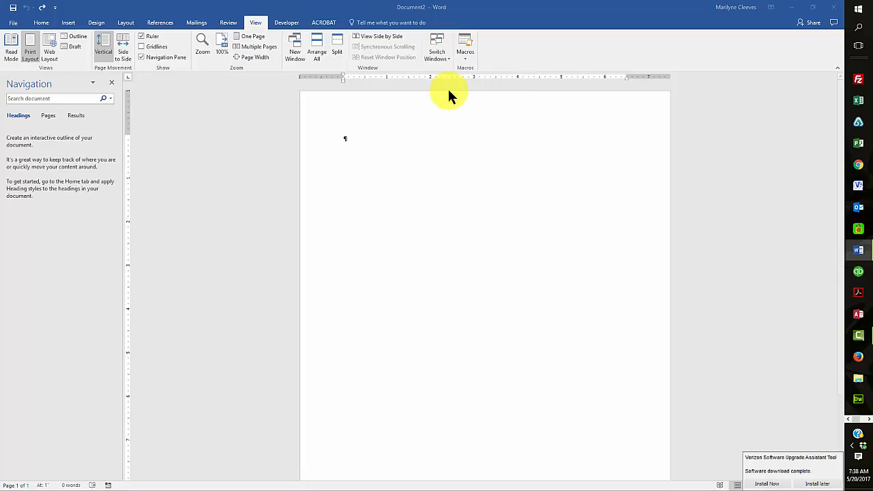
left_click(437, 55)
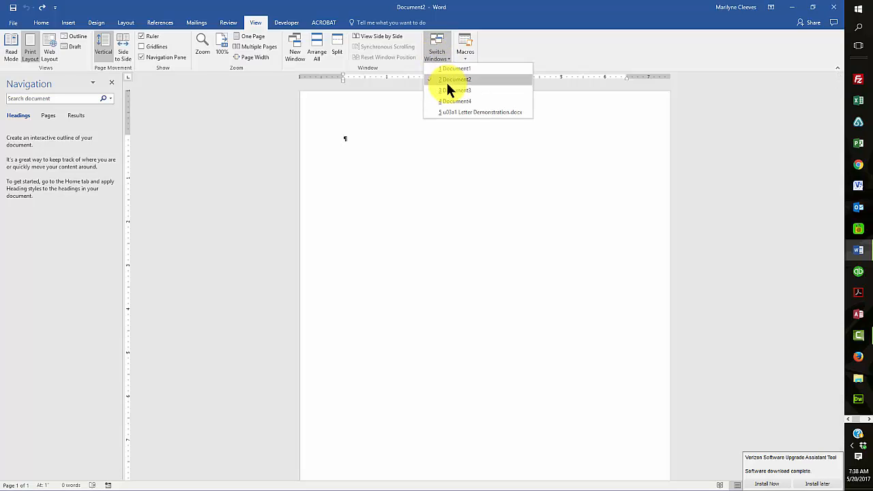
left_click(444, 100)
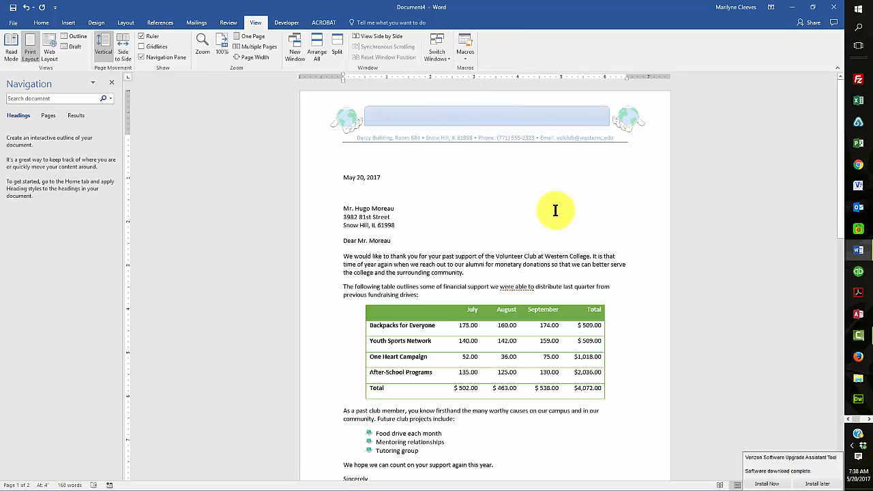
Step: Remove the space after paragraphs in all rows of the financial support table so that the rows become compact
scroll(558, 209, "down", 3)
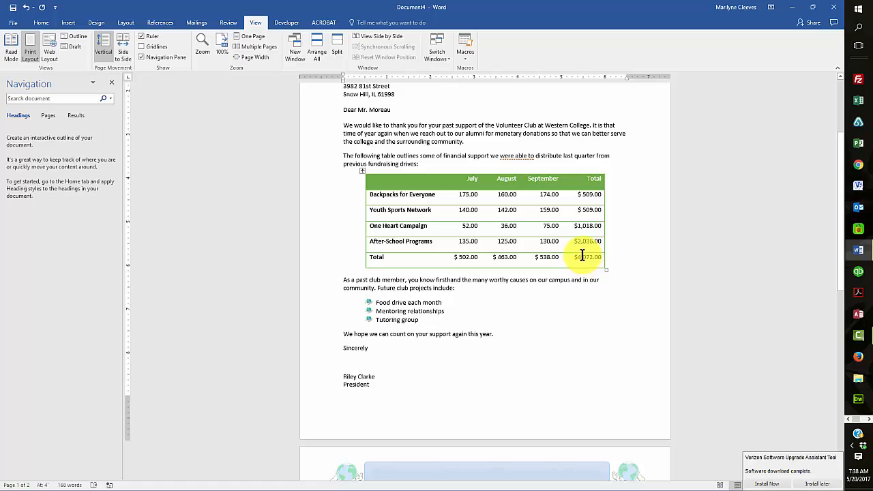
scroll(586, 263, "up", 2)
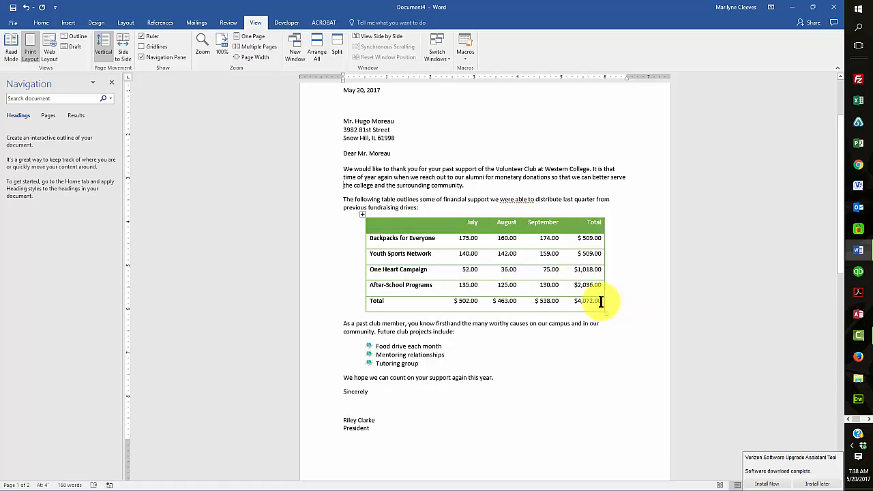
left_click_drag(600, 301, 372, 234)
left_click(41, 21)
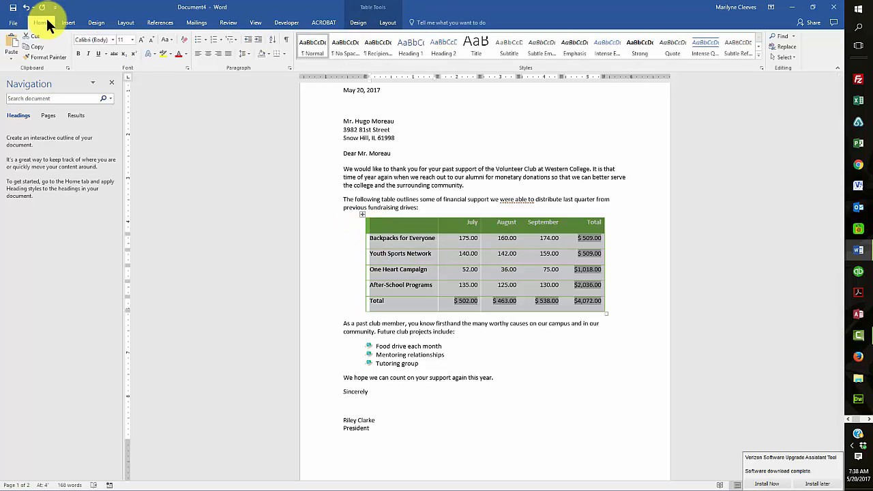
left_click(247, 53)
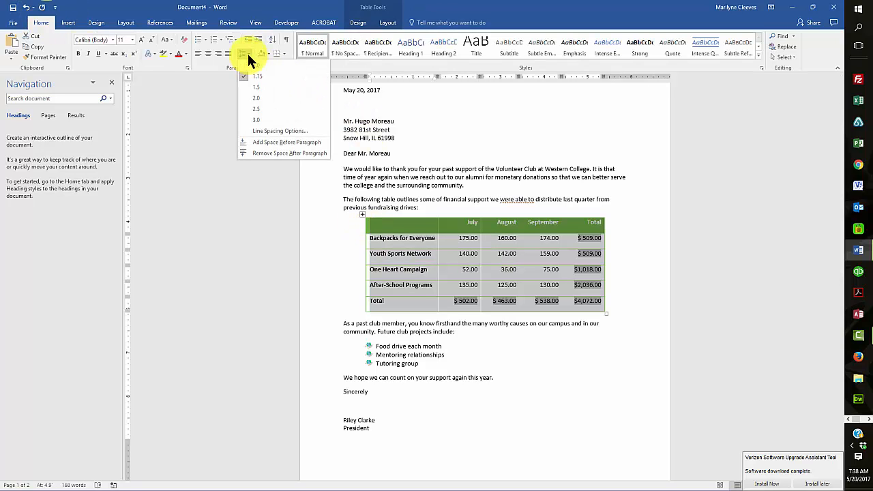
left_click(259, 148)
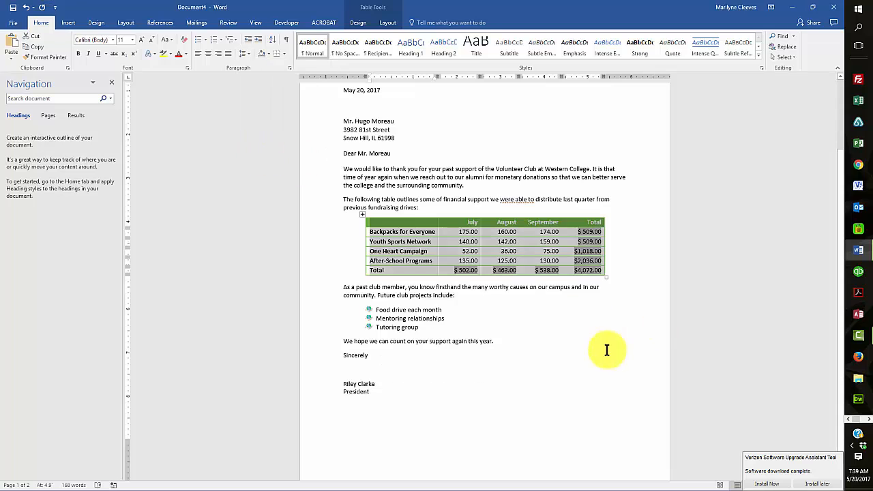
left_click(603, 354)
scroll(610, 356, "up", 3)
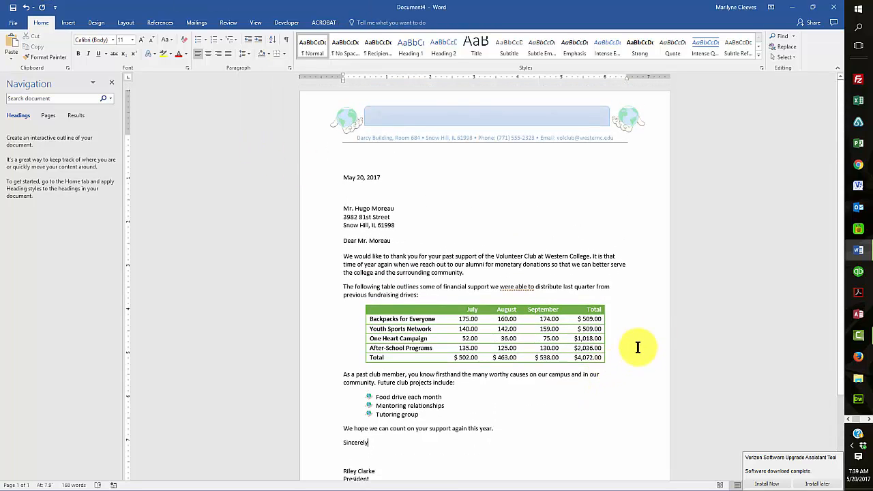
Step: Select the whole letter from the date through the sender's title and set a left tab stop at about 3.25 inches
scroll(631, 354, "down", 4)
scroll(631, 353, "up", 3)
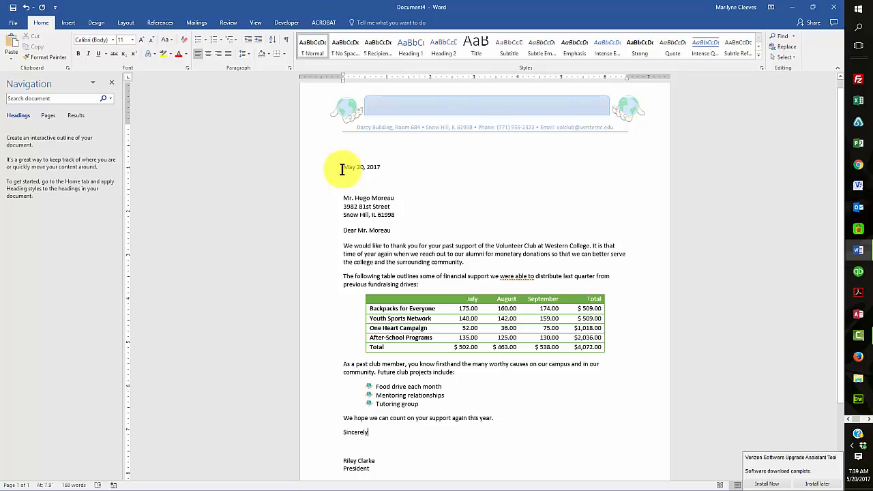
left_click_drag(342, 169, 601, 470)
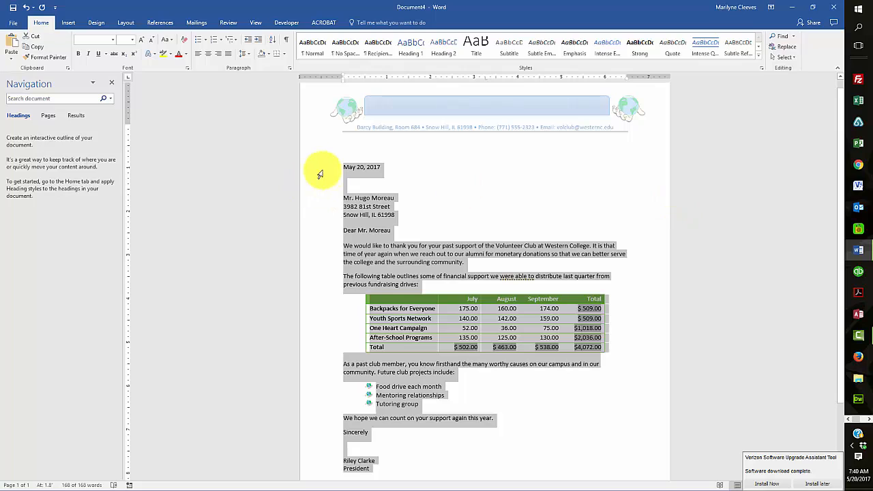
Step: Indent the date, the Sincerely closing, the sender's name and the President line to the 3.25-inch tab stop
left_click(343, 171)
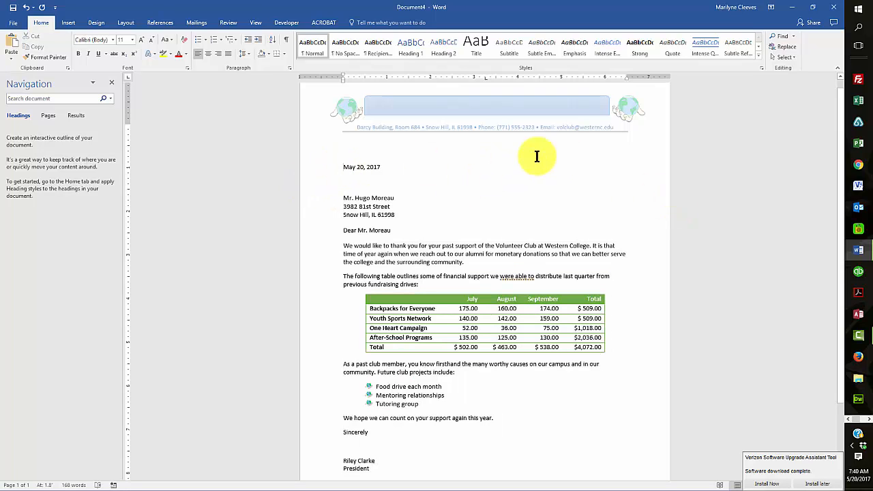
key("ctrl+e")
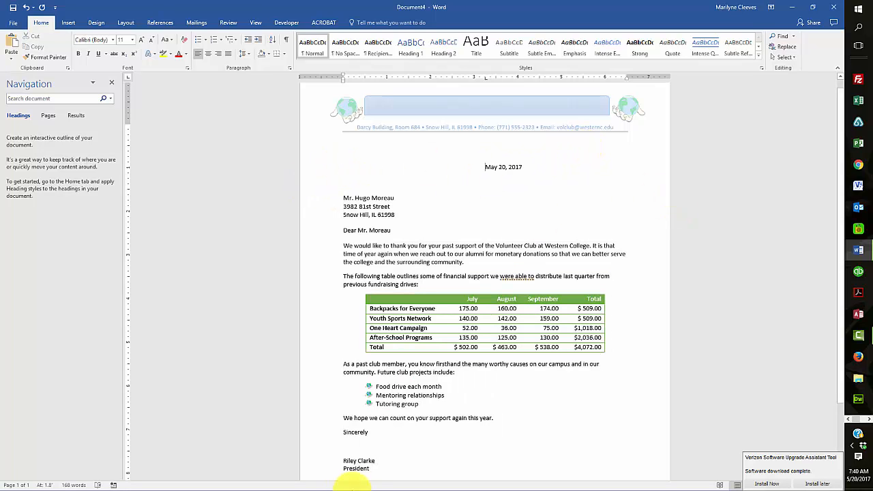
key("ctrl+e")
left_click(343, 462)
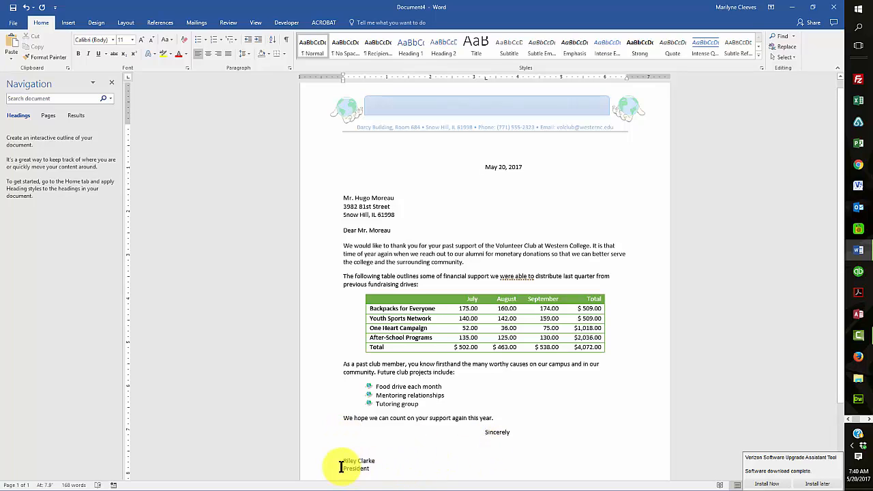
key("ctrl+e")
left_click(344, 468)
key("ctrl+e")
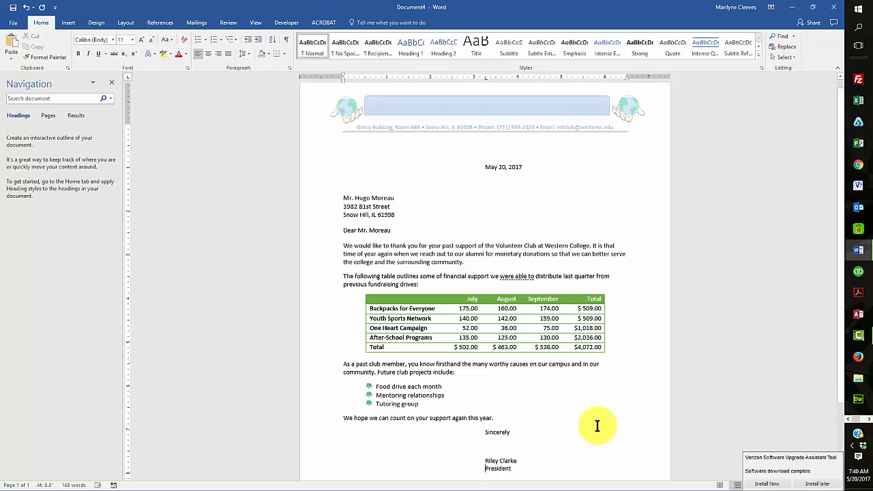
scroll(594, 420, "down", 2)
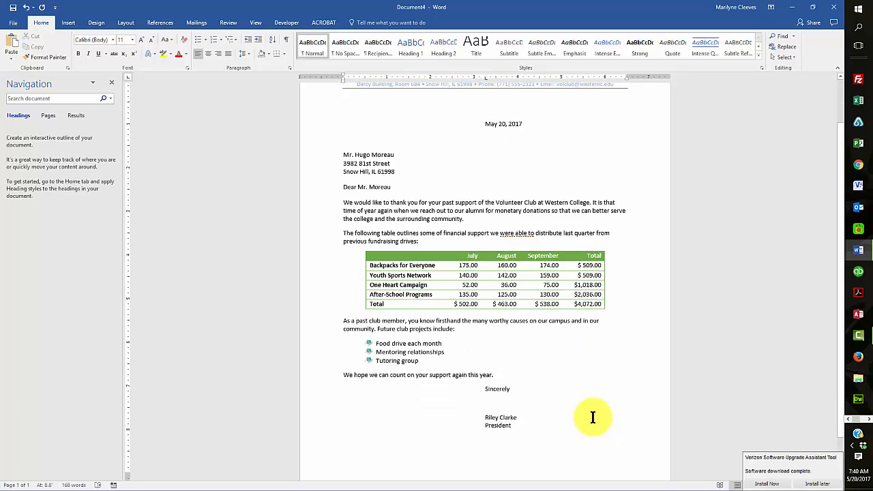
scroll(592, 418, "up", 1)
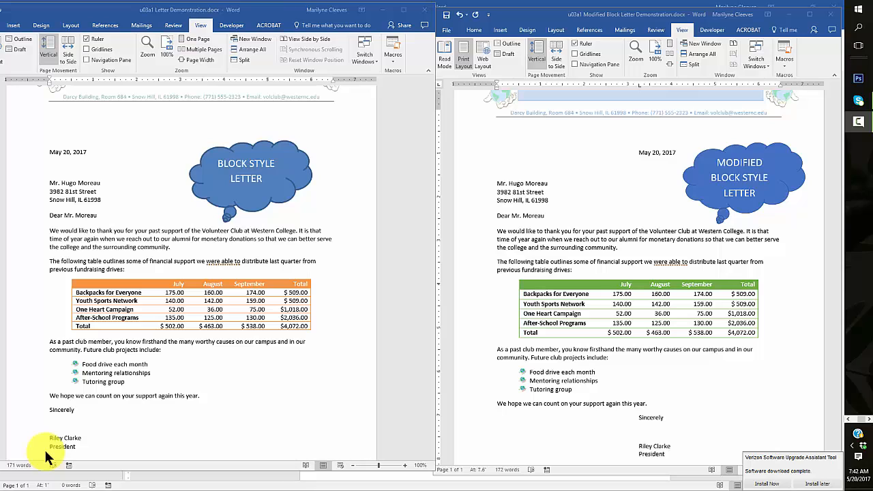
Step: In the modified block letter, select everything from the date to the signature and move the tab stop to 4 inches
left_click(641, 150)
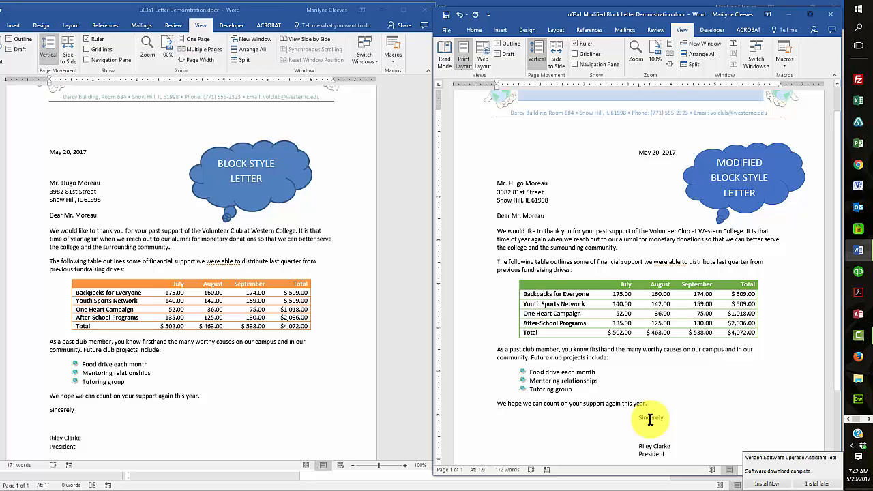
left_click(651, 454)
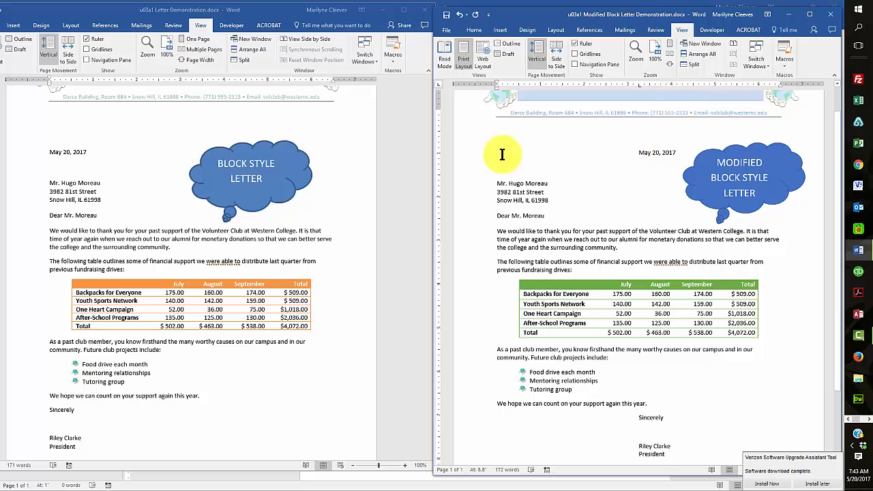
left_click_drag(498, 146, 729, 428)
left_click_drag(638, 83, 672, 87)
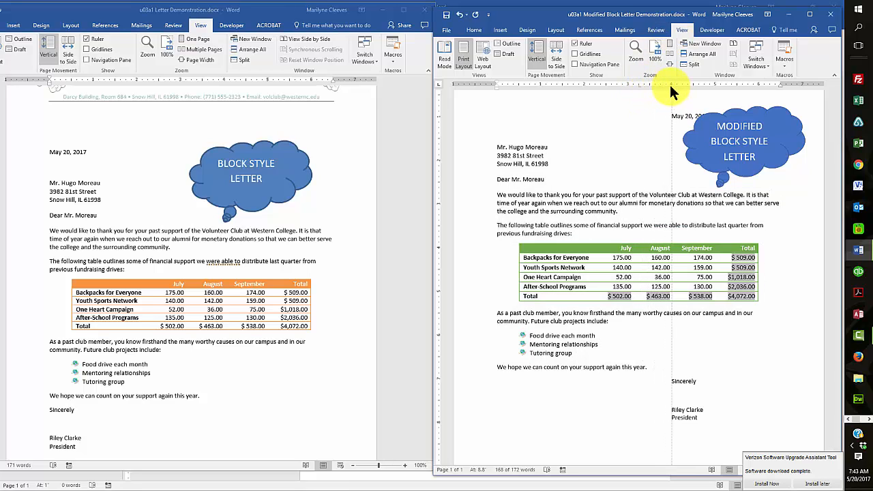
left_click(784, 373)
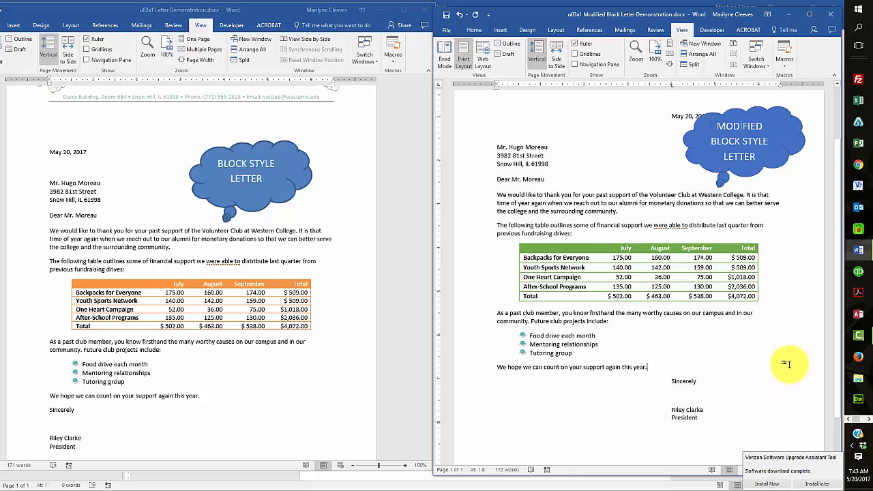
Step: Lower the MODIFIED BLOCK STYLE LETTER callout slightly and move the whole letter's tab stop to about 3.25 inches
left_click_drag(744, 176, 745, 199)
left_click_drag(716, 416, 638, 122)
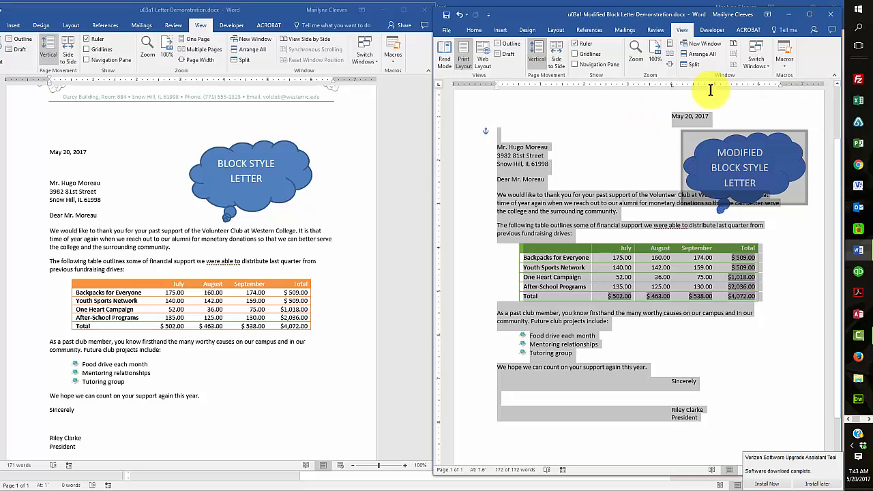
left_click_drag(672, 86, 637, 86)
left_click(757, 405)
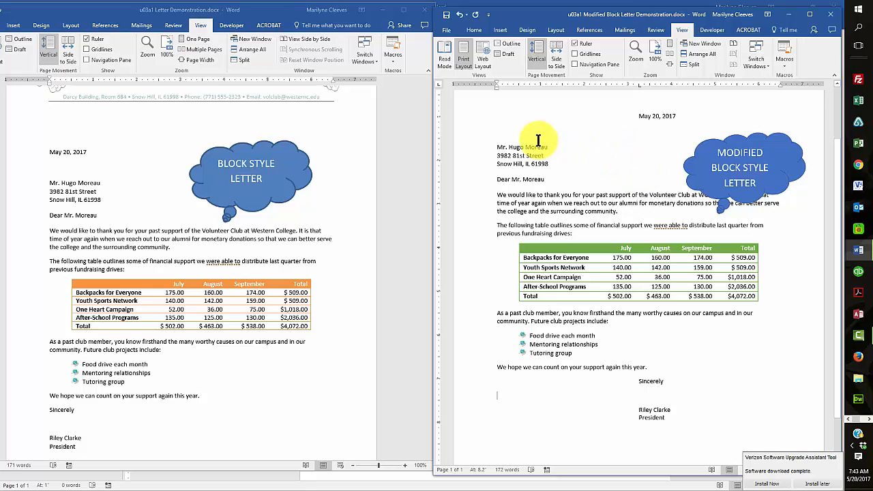
Step: Check the before, after and line spacing settings of the final body sentence above the closing in the paragraph options
left_click(656, 118)
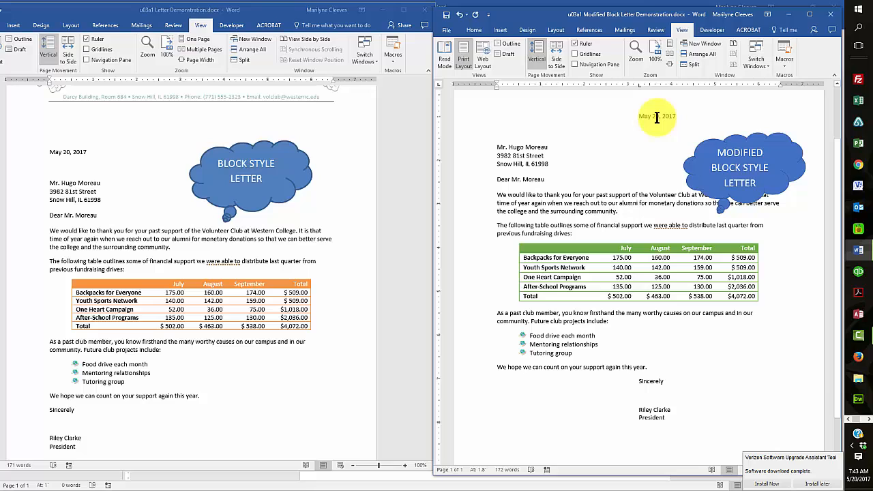
left_click(641, 380)
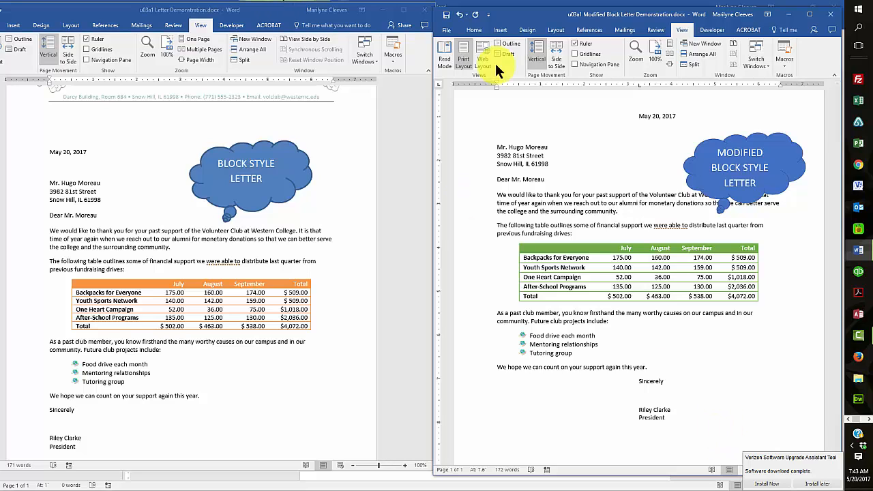
left_click(474, 30)
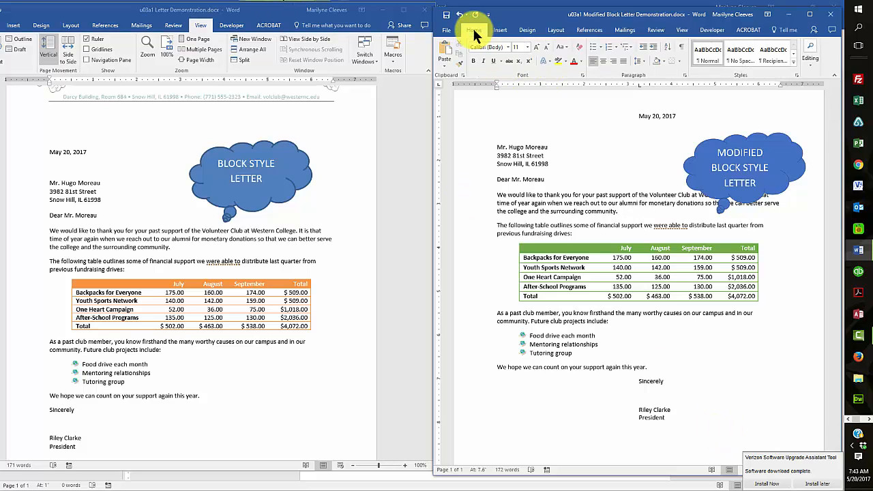
left_click(641, 60)
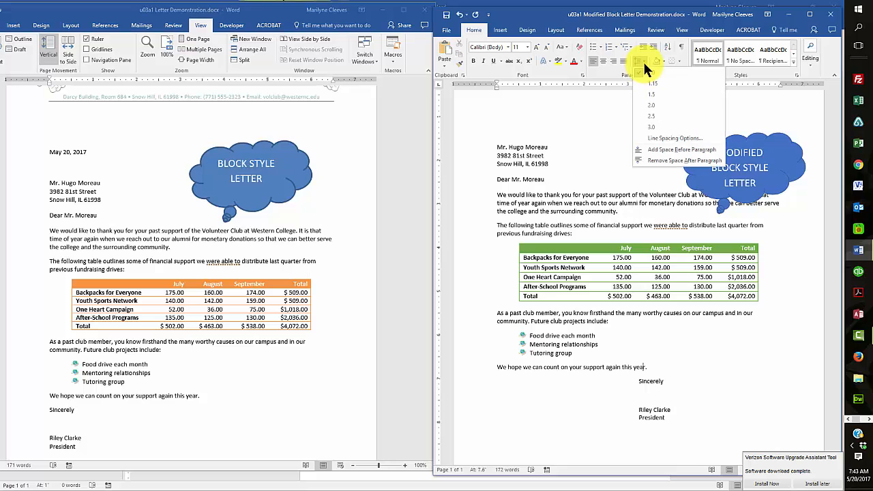
left_click(659, 135)
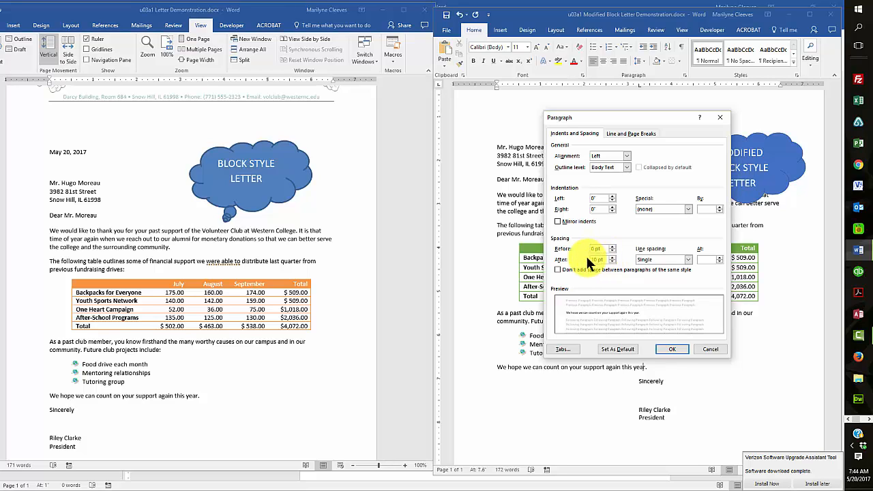
left_click(670, 349)
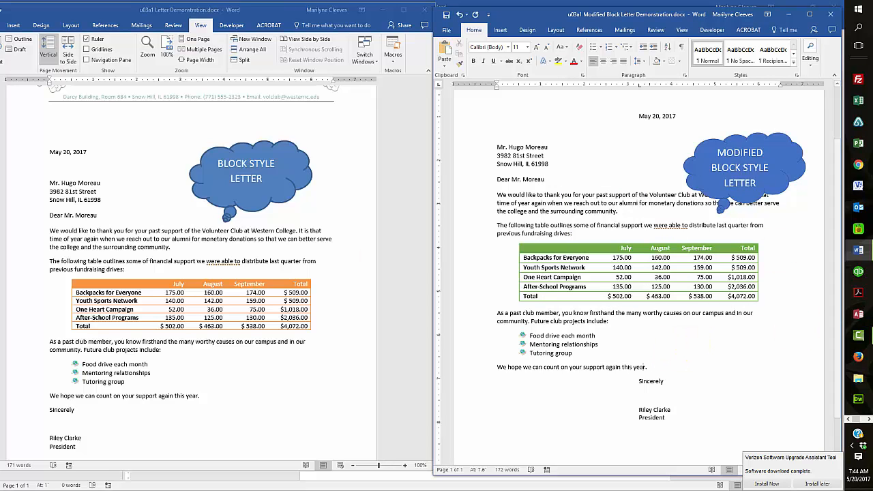